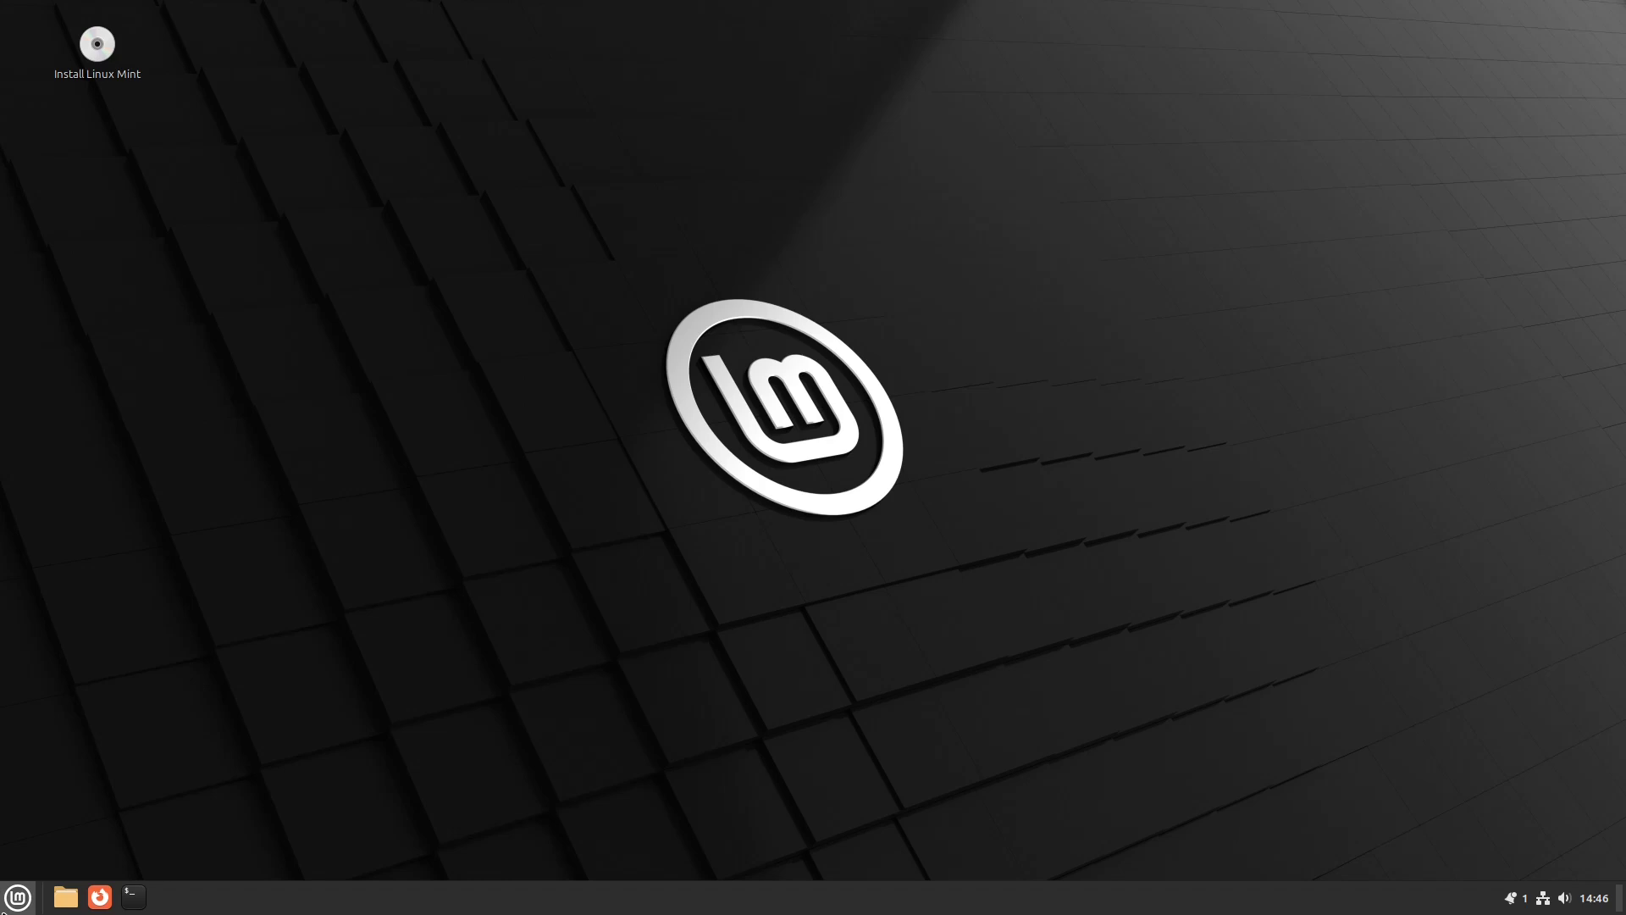
Launch GParted, turn on the Device Information panel and maximize the window
left_click(17, 897)
type("gpart")
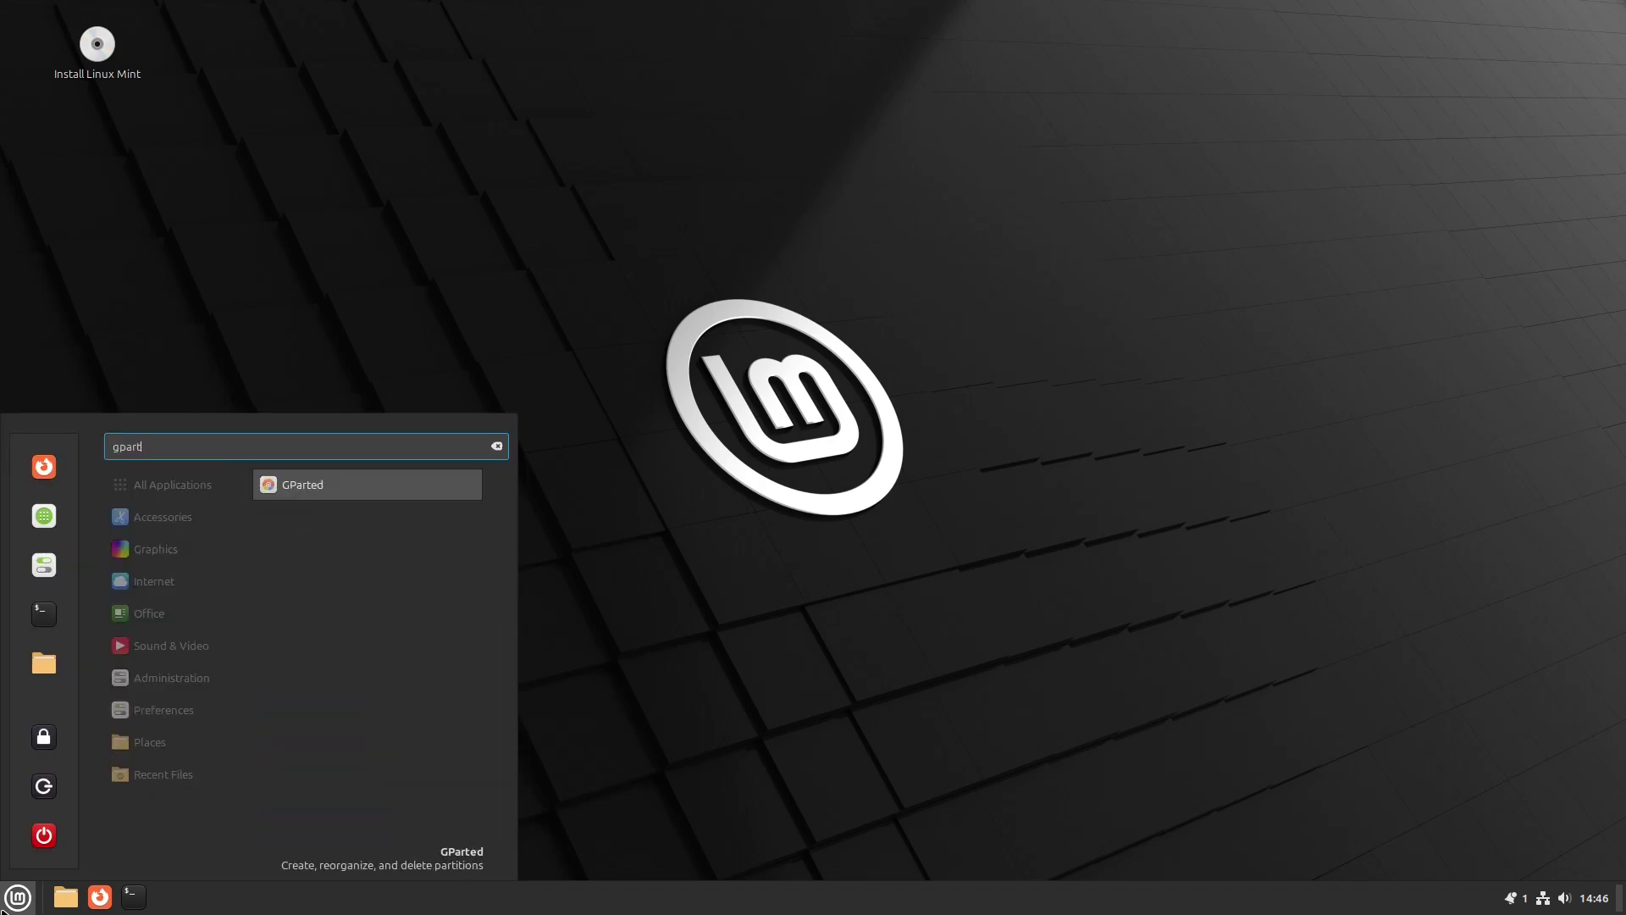
type("ed")
key("Return")
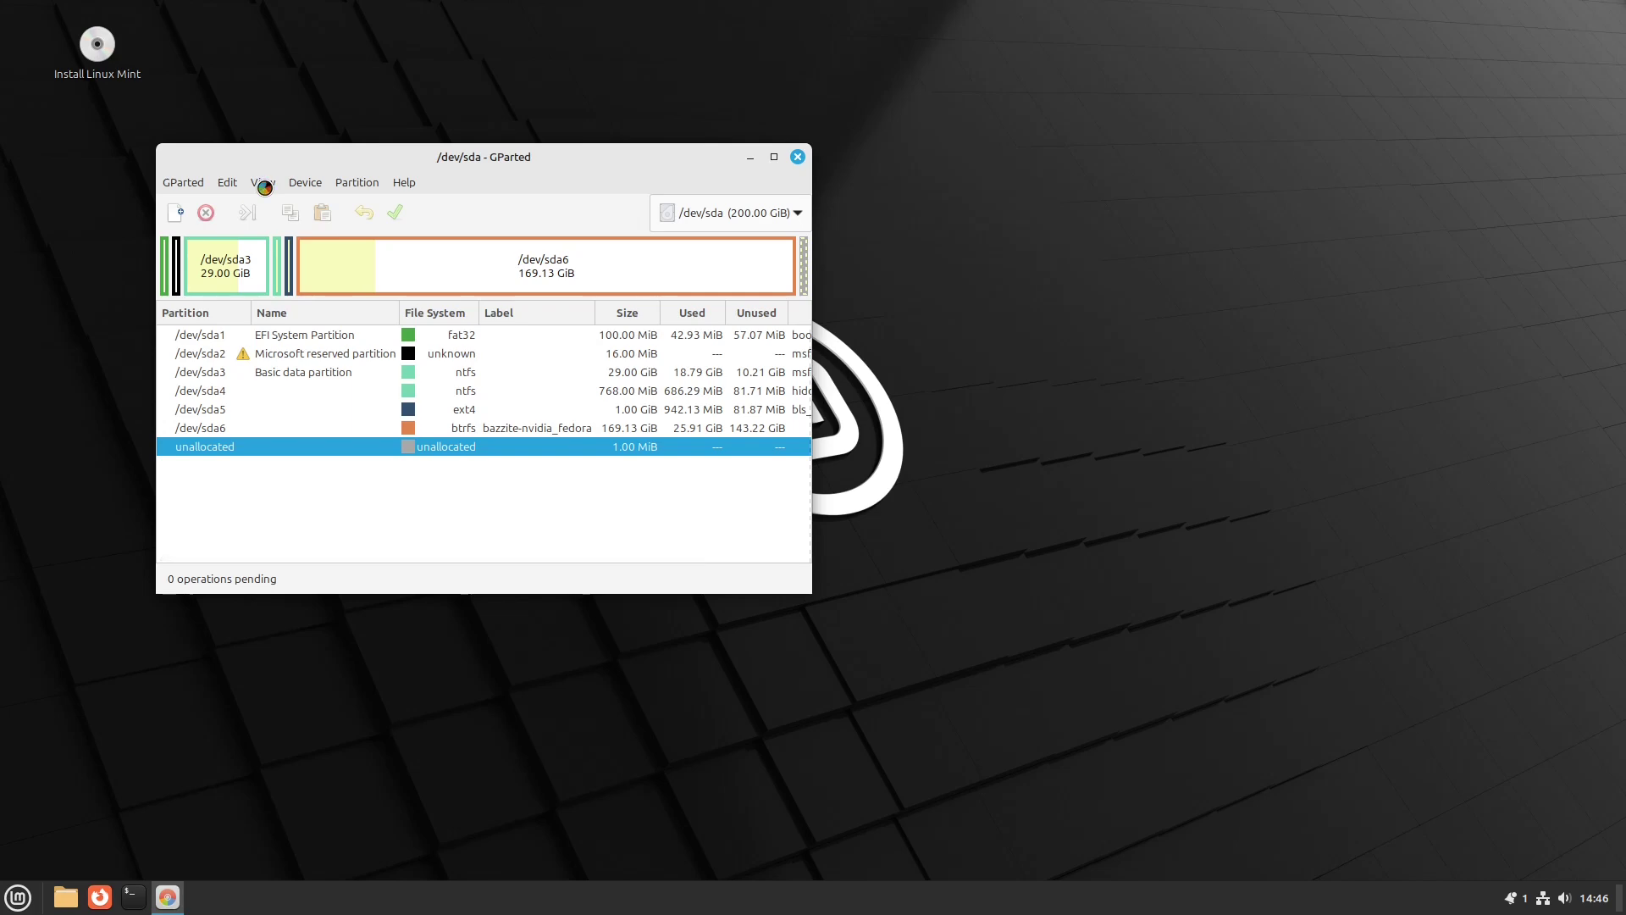
left_click(262, 185)
left_click(267, 208)
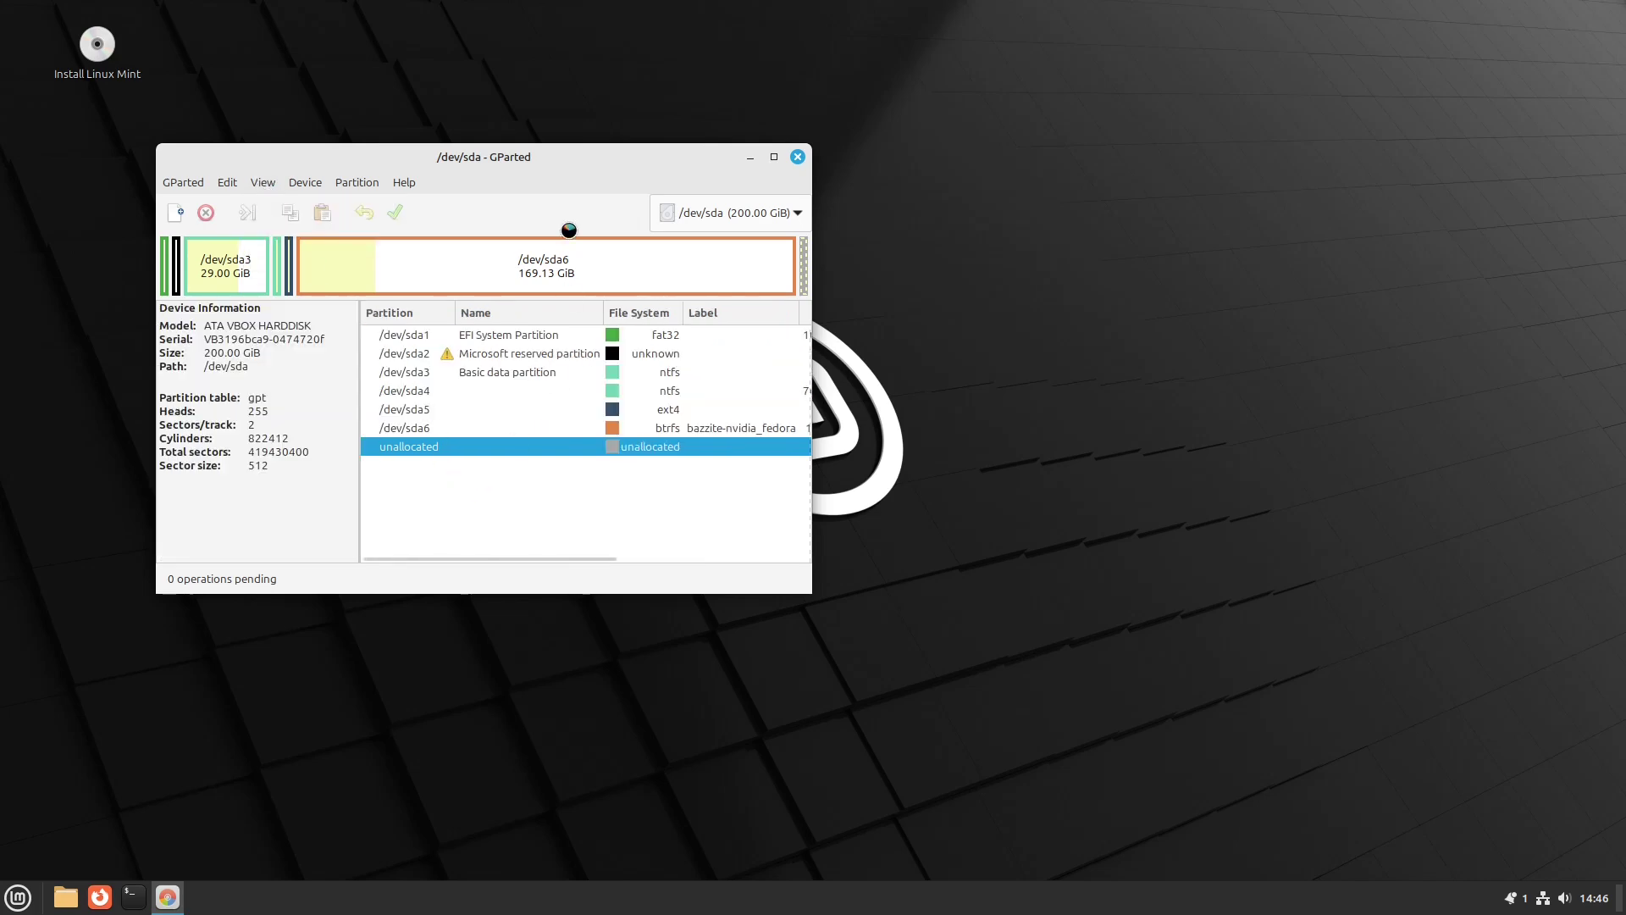
double_click(562, 159)
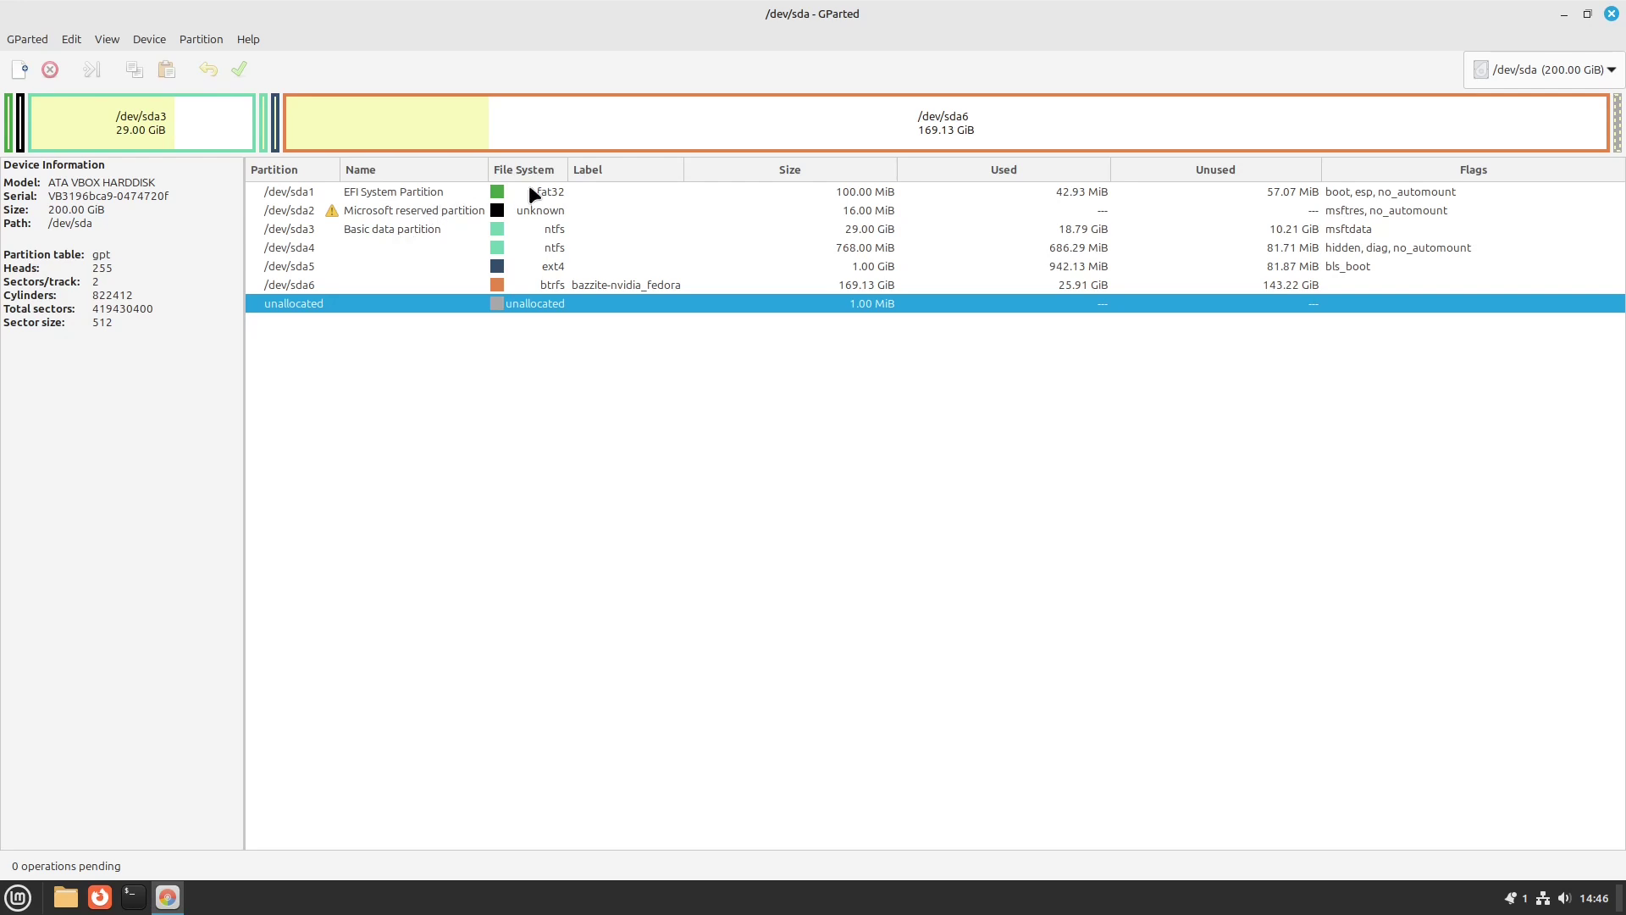
Inspect sda1 (EFI), sda5 (ext4) and sda6 (btrfs), then switch to the 1.95 TiB /dev/sdb
left_click(441, 193)
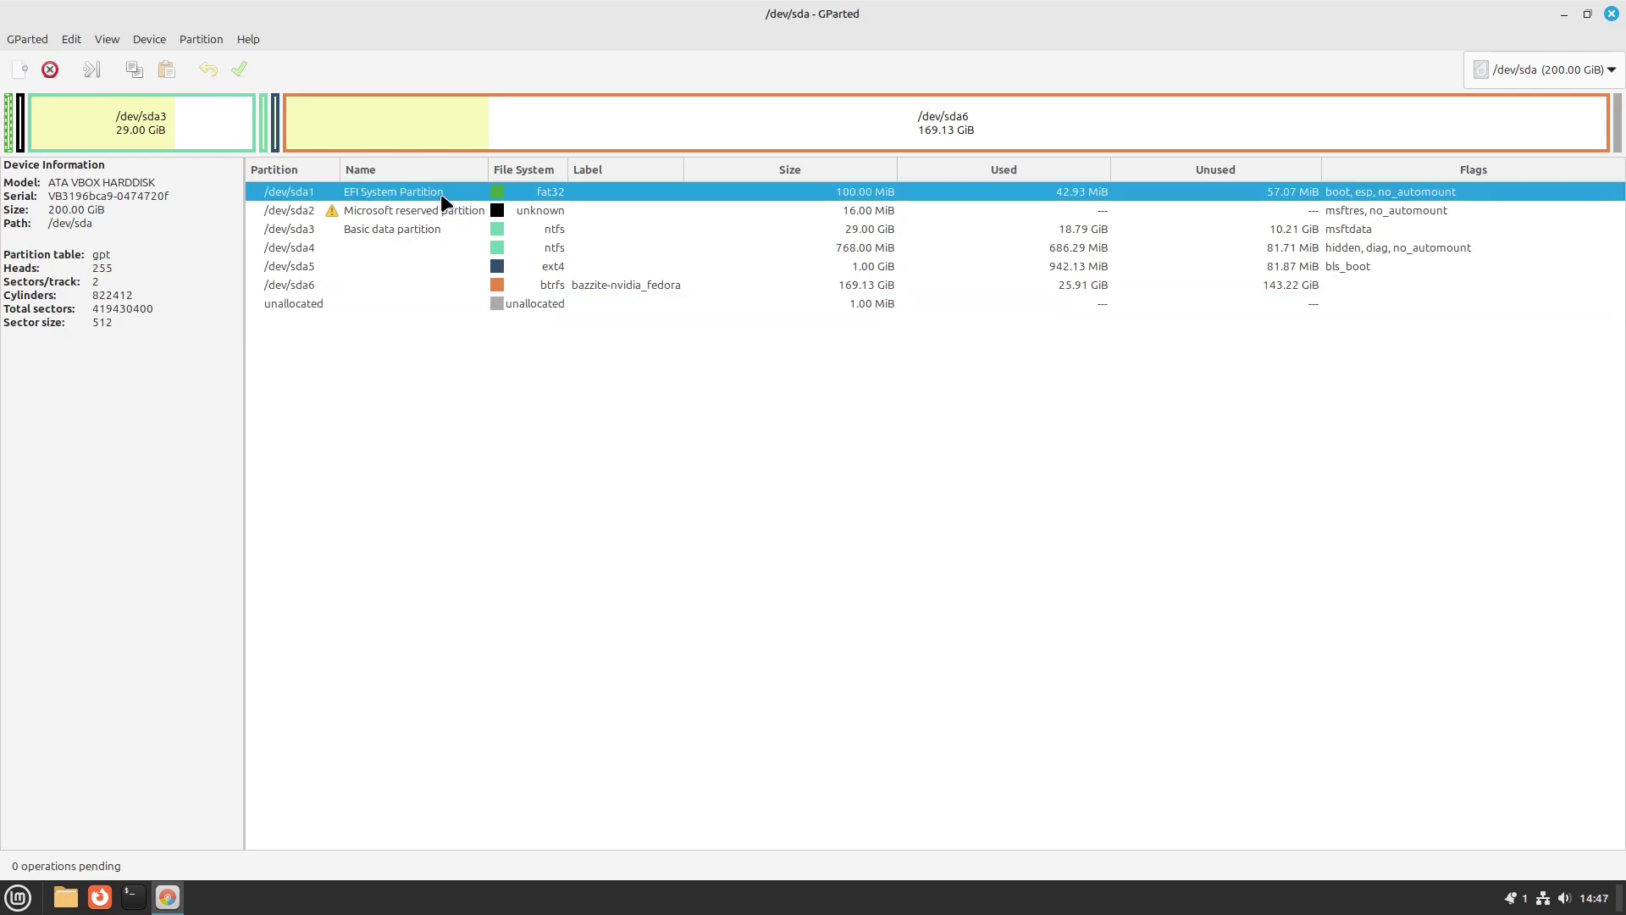
left_click(578, 265)
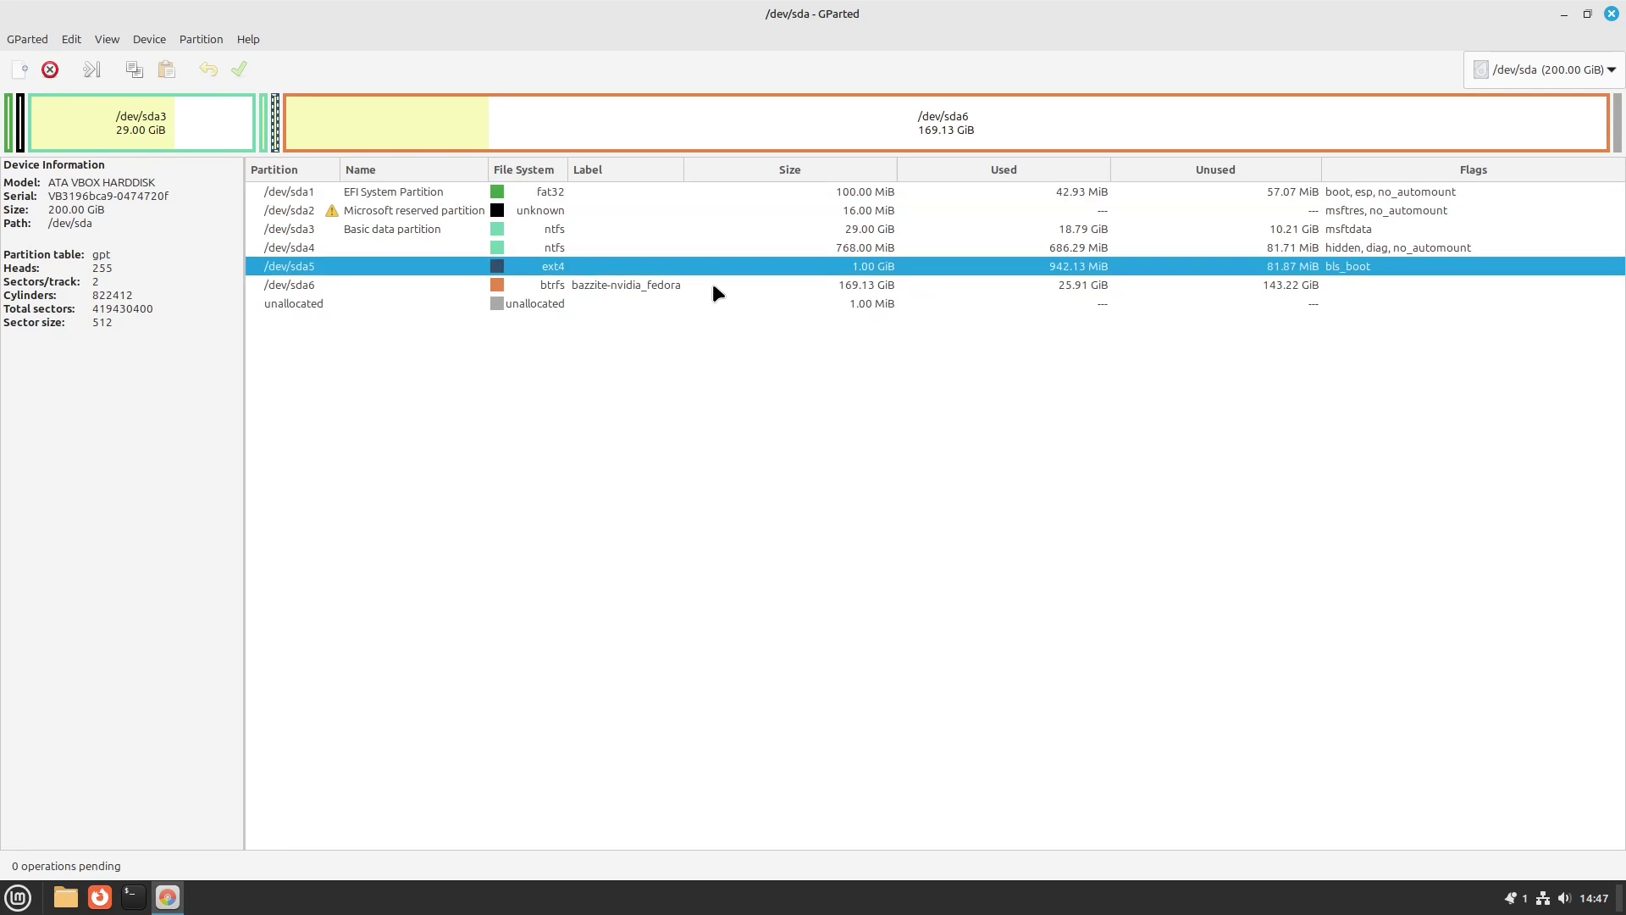
left_click(713, 287)
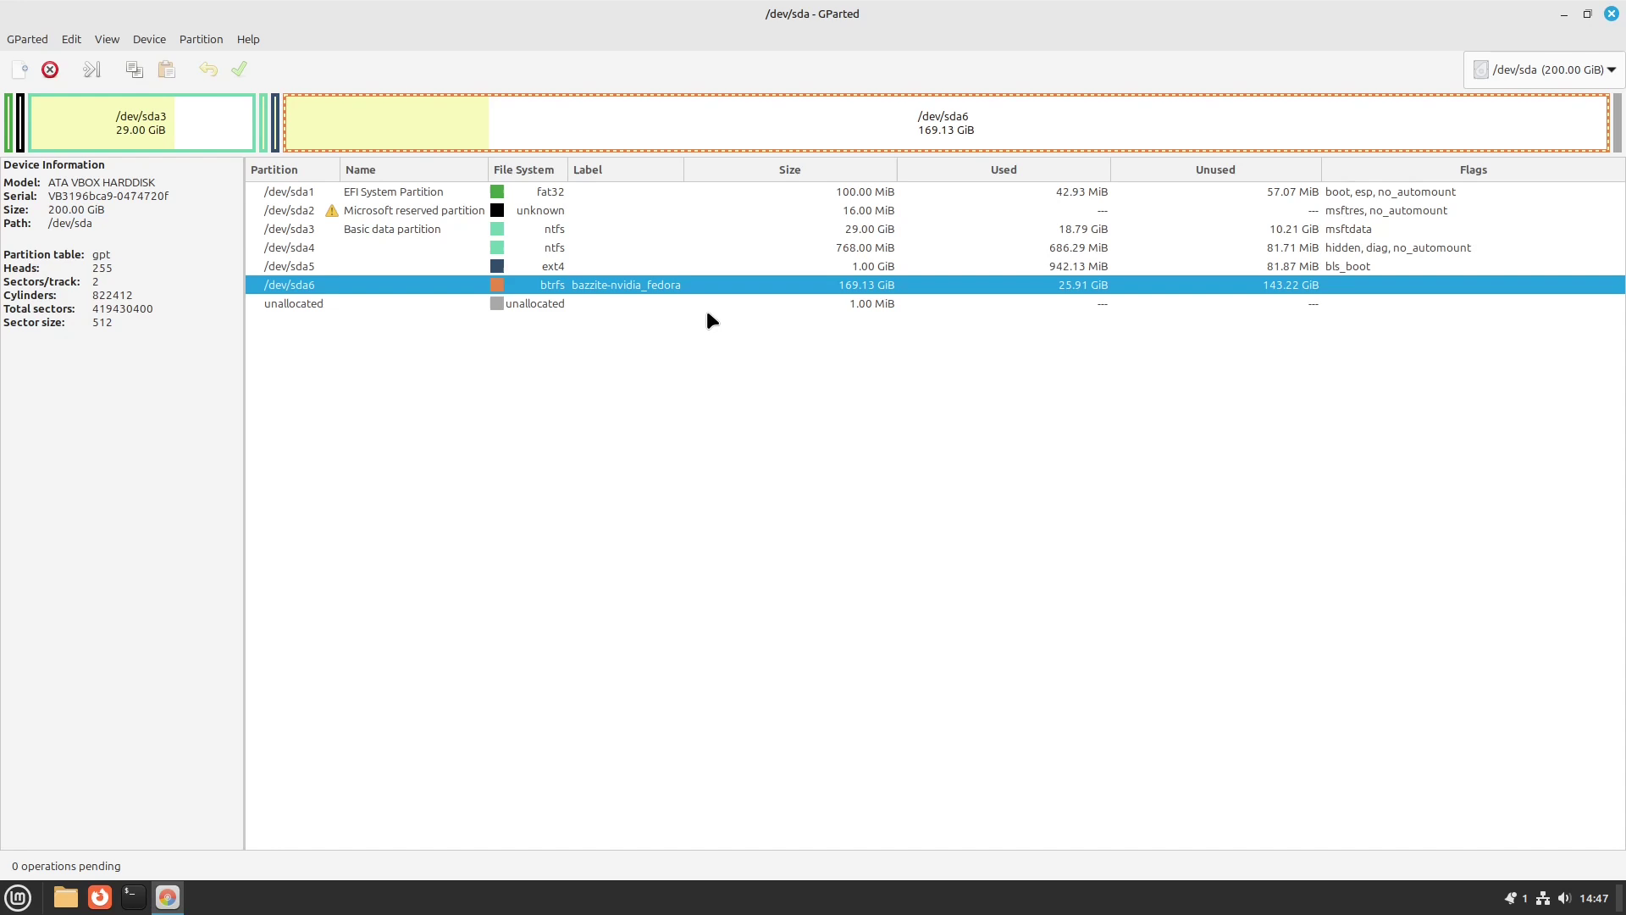
left_click(1484, 73)
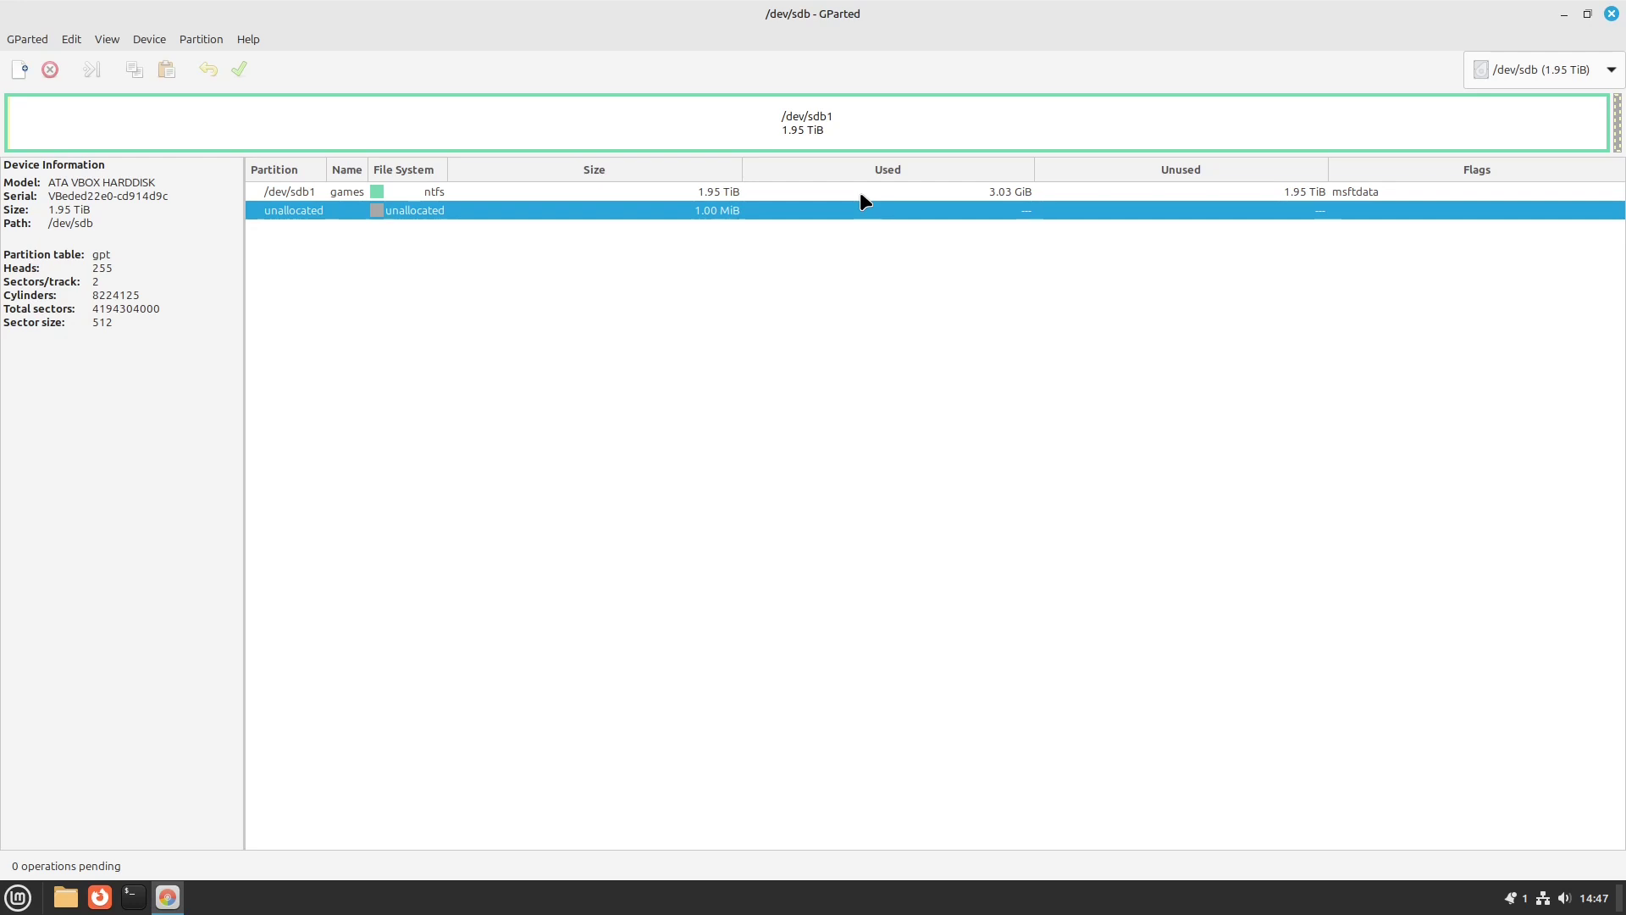
Delete the NTFS 'games' partition /dev/sdb1 and apply the deletion
right_click(860, 193)
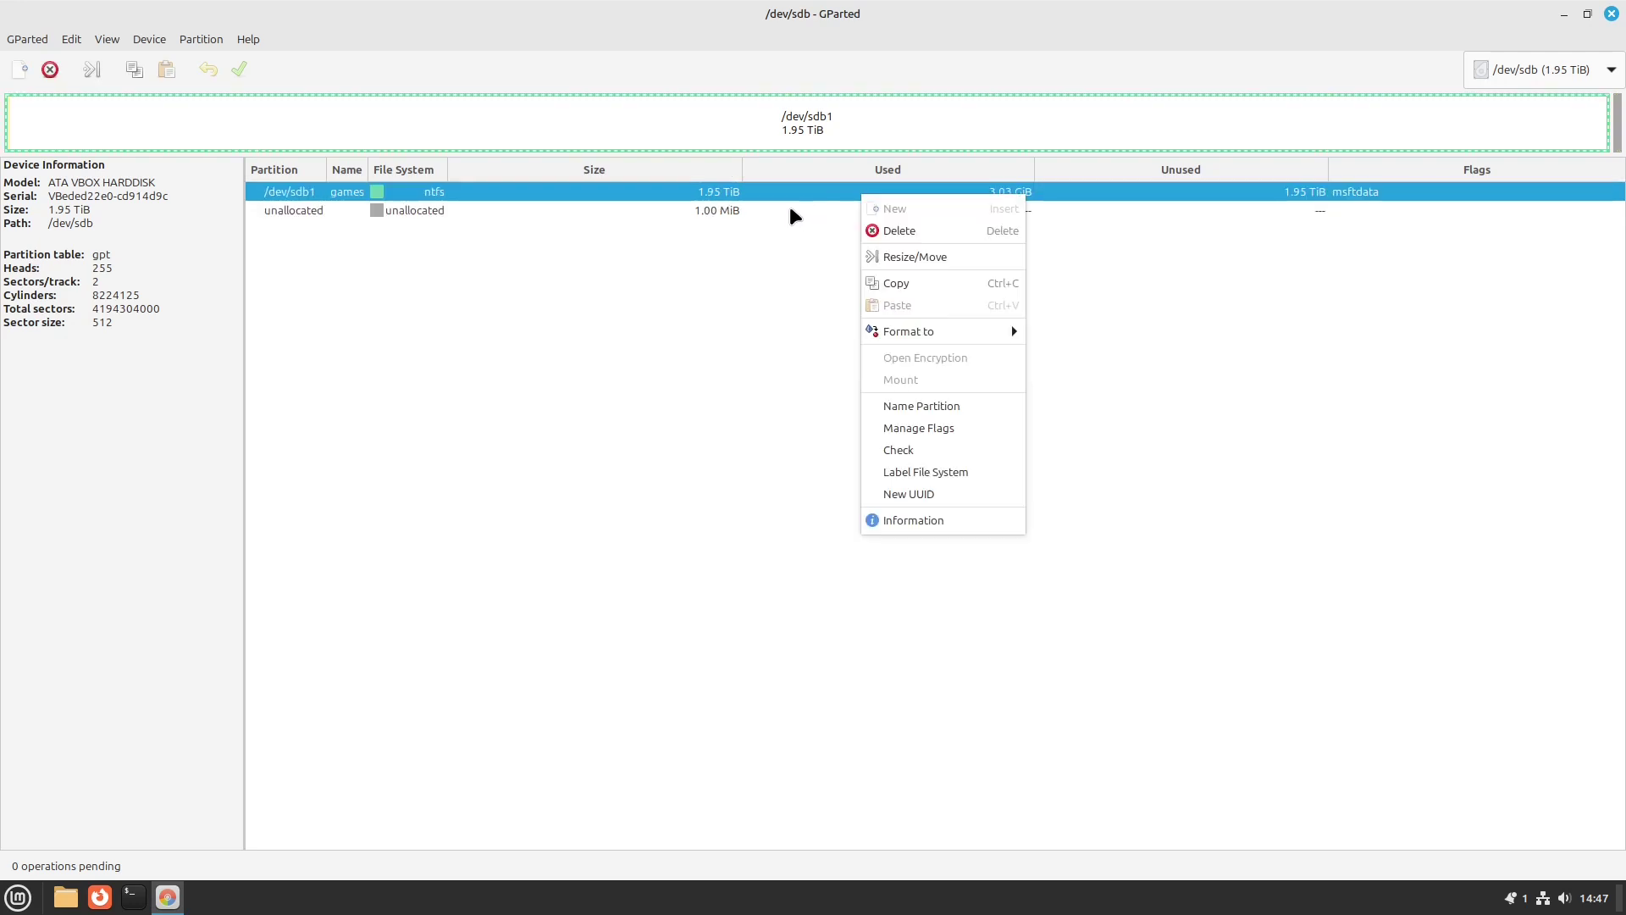
right_click(782, 193)
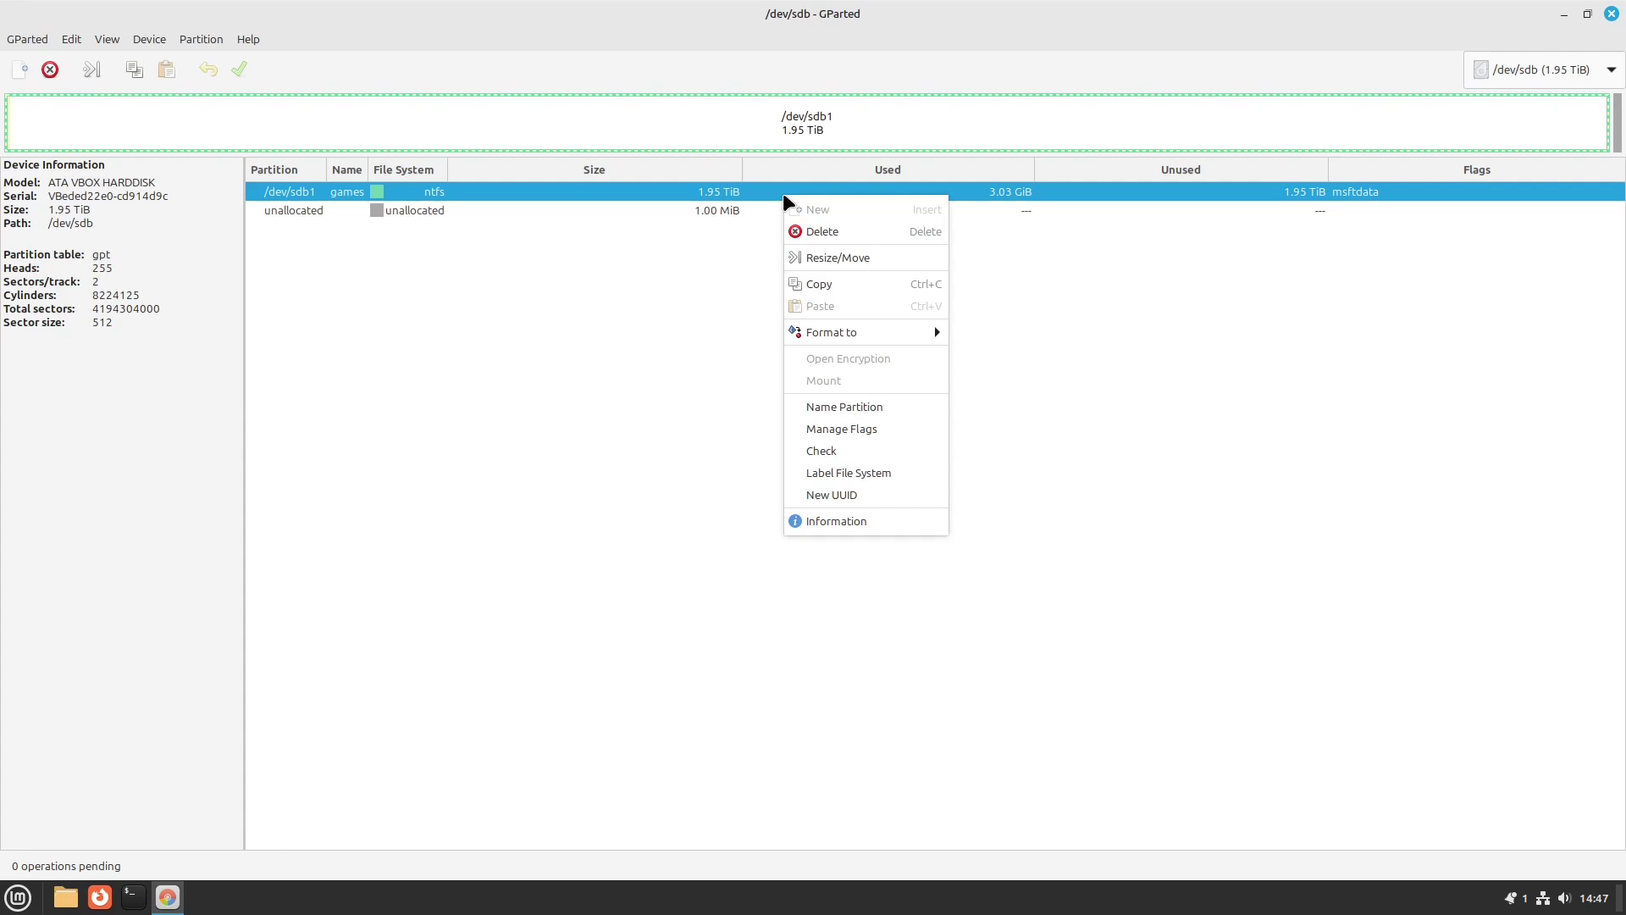
left_click(799, 227)
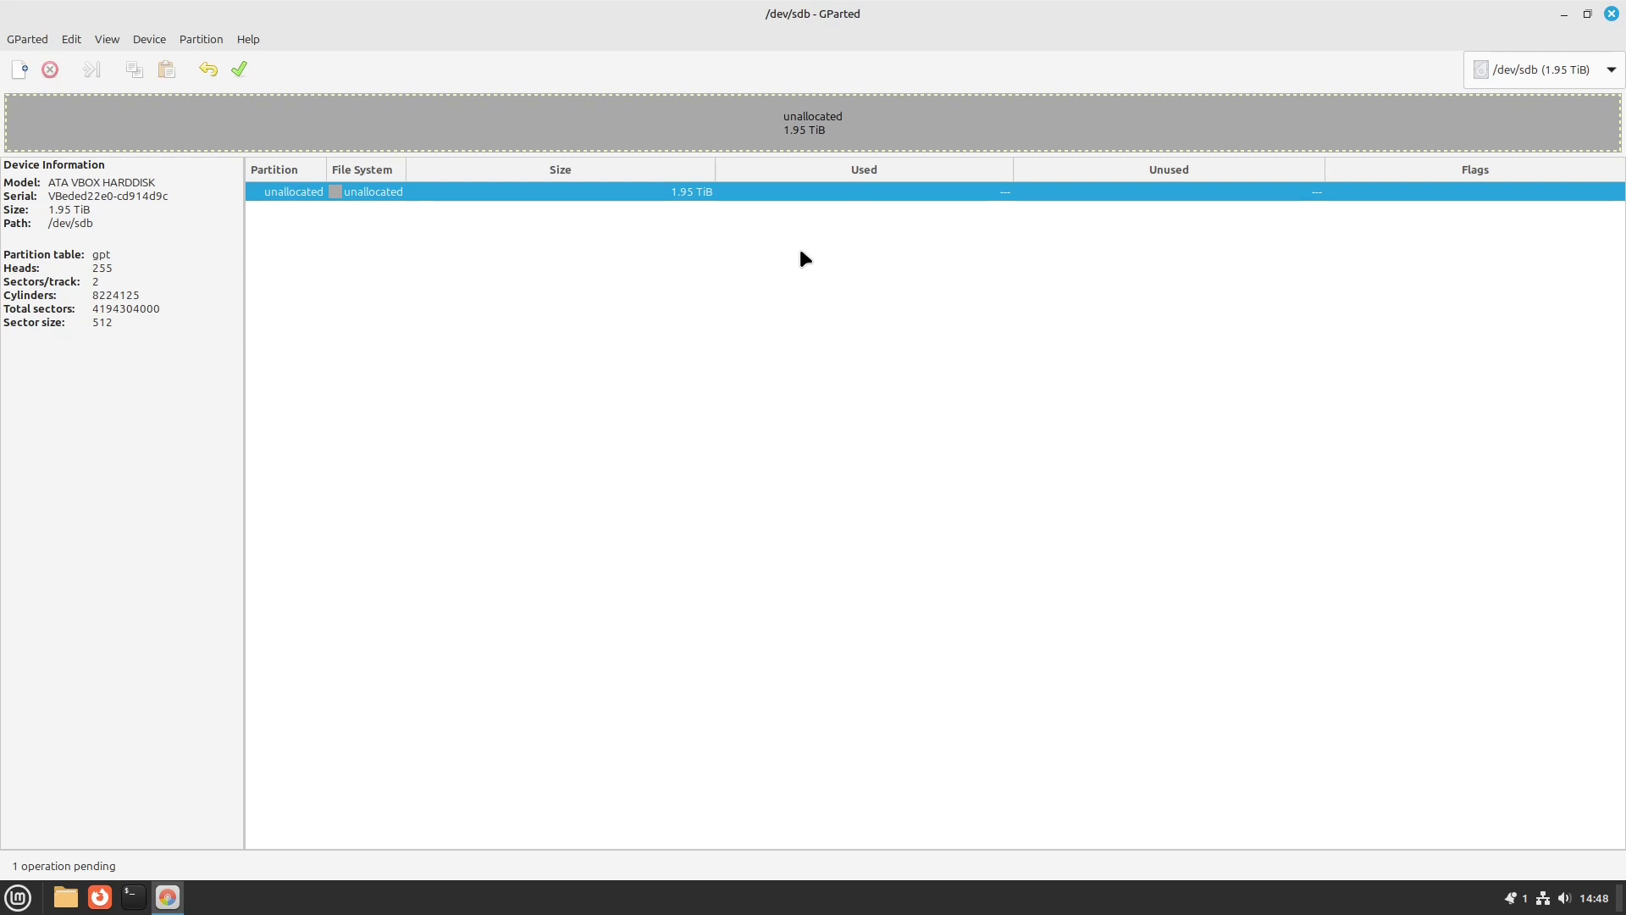
left_click(236, 68)
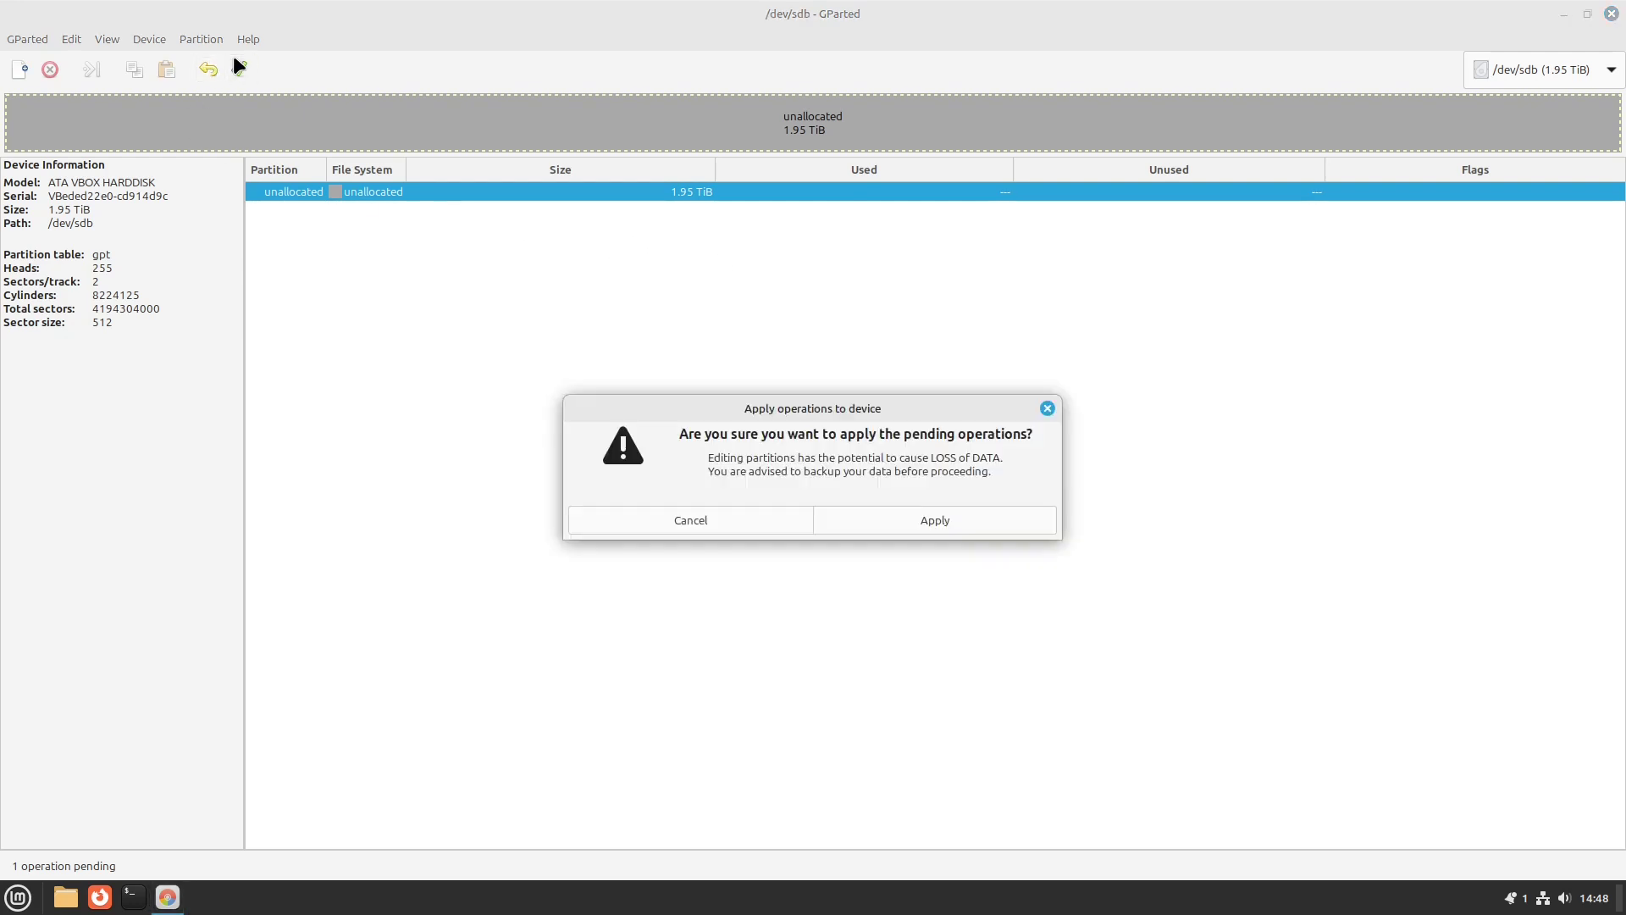
left_click(989, 517)
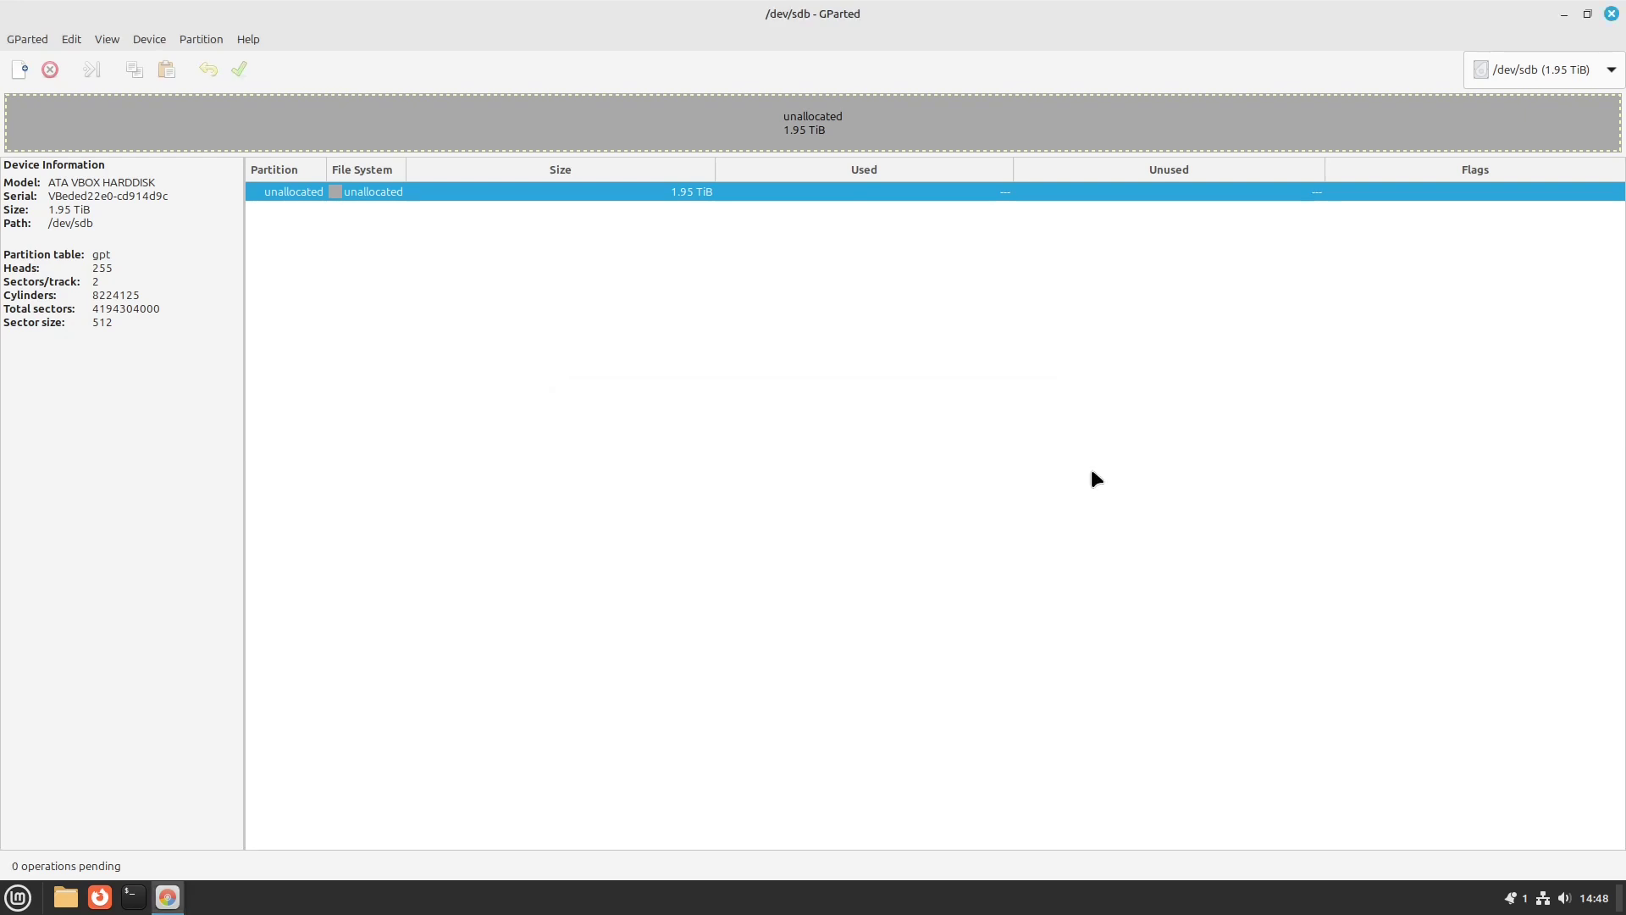
Copy the EFI partition /dev/sda1 from the 200 GiB drive
left_click(1483, 73)
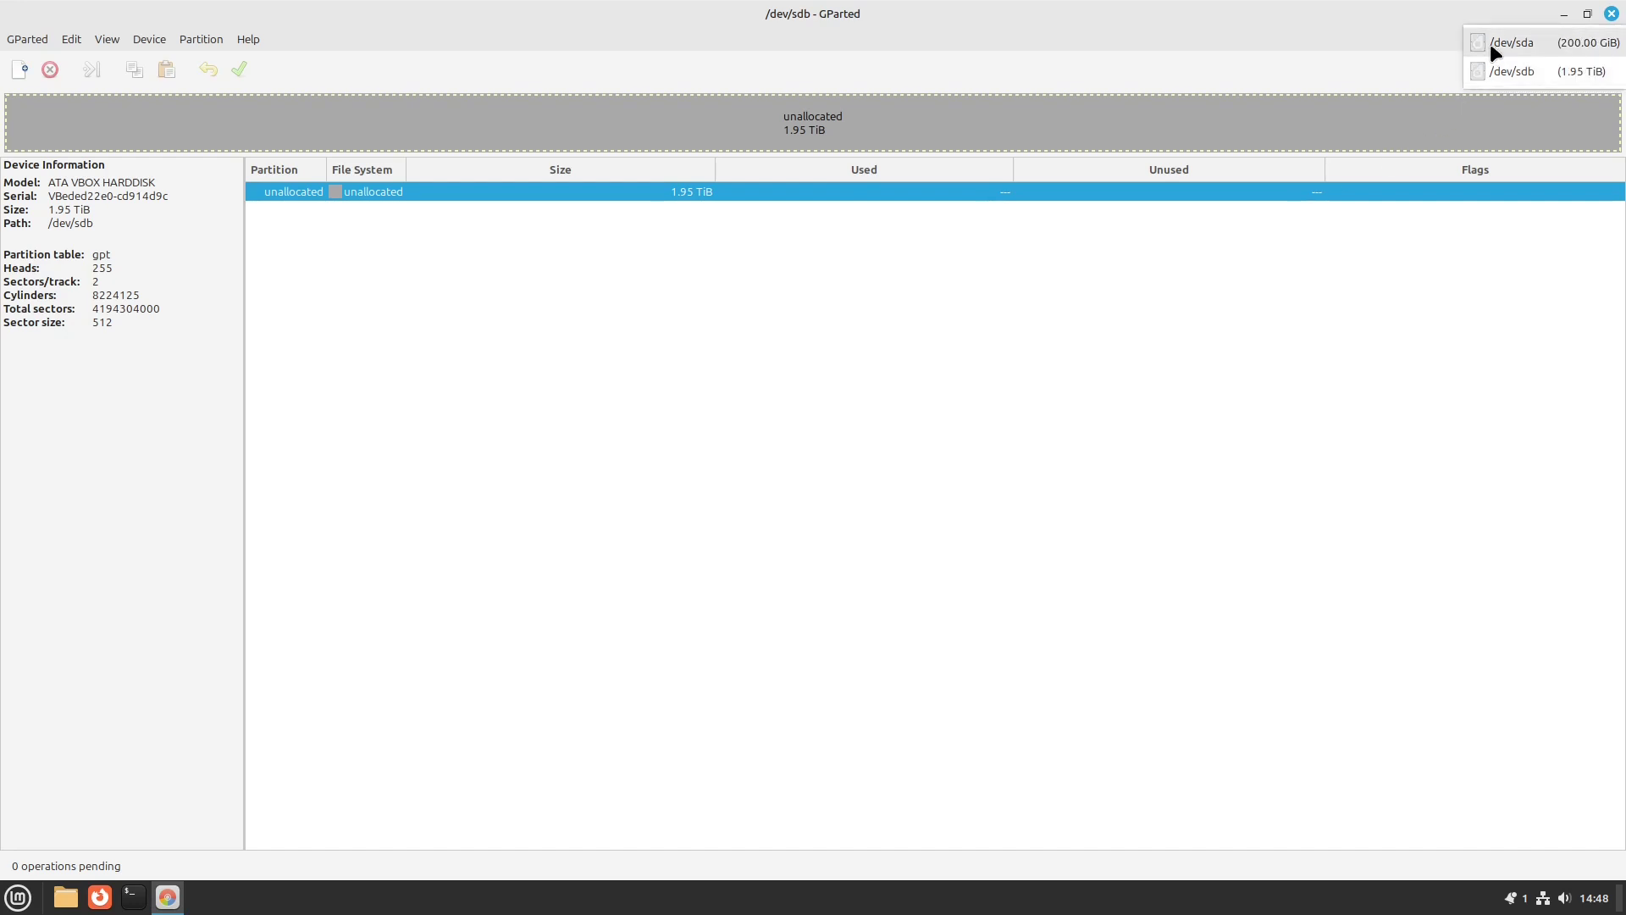
left_click(1490, 43)
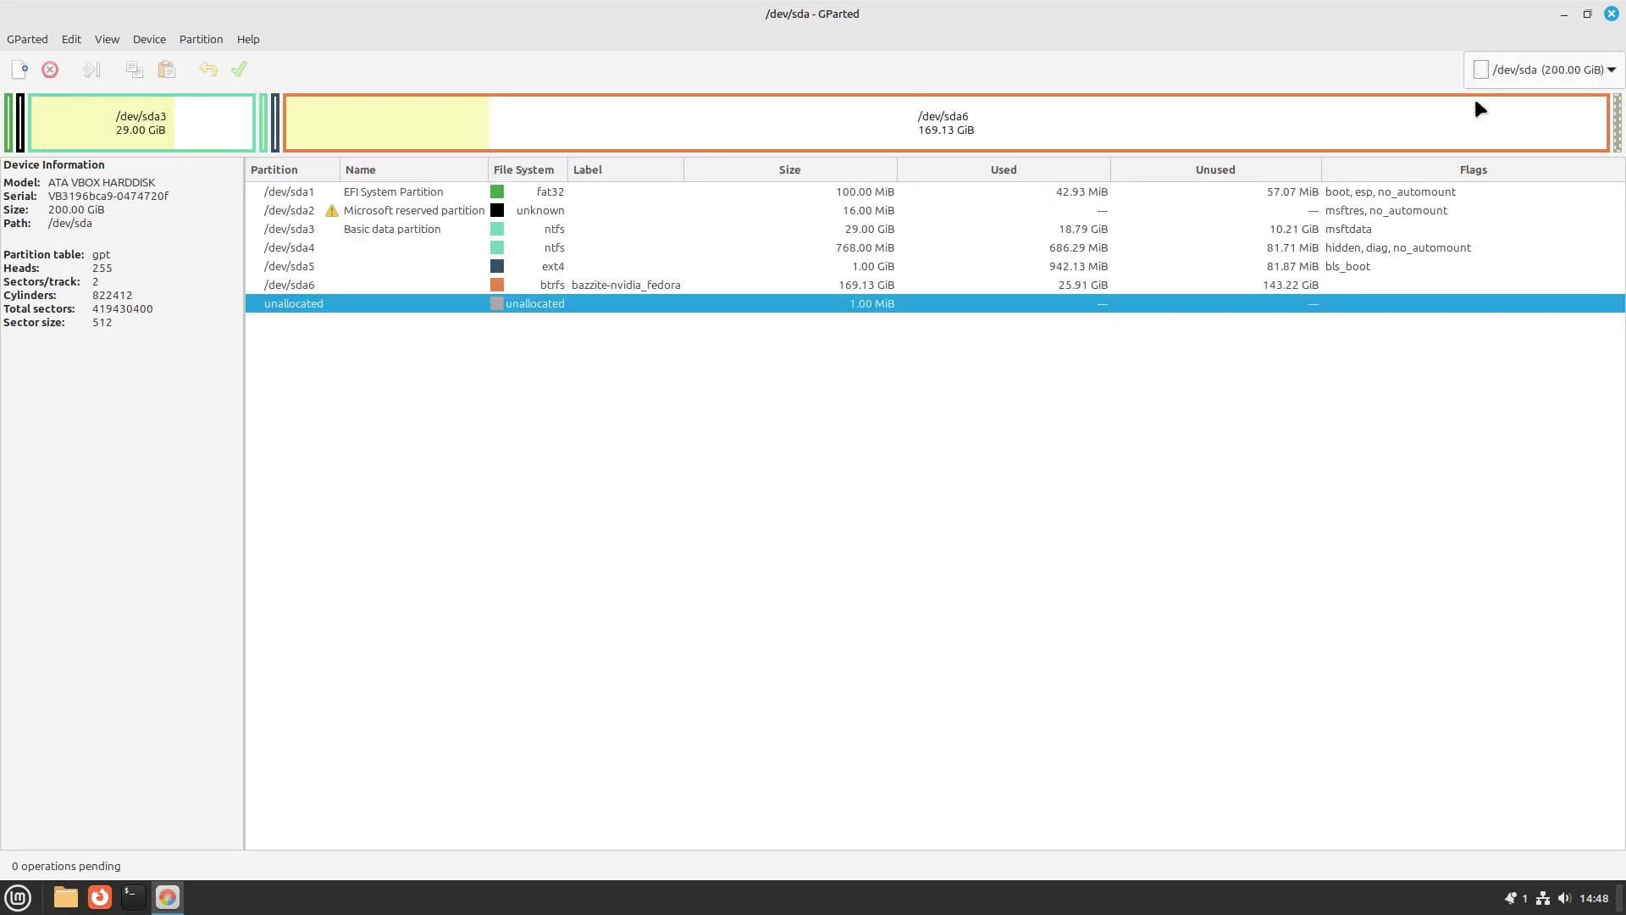
left_click(692, 194)
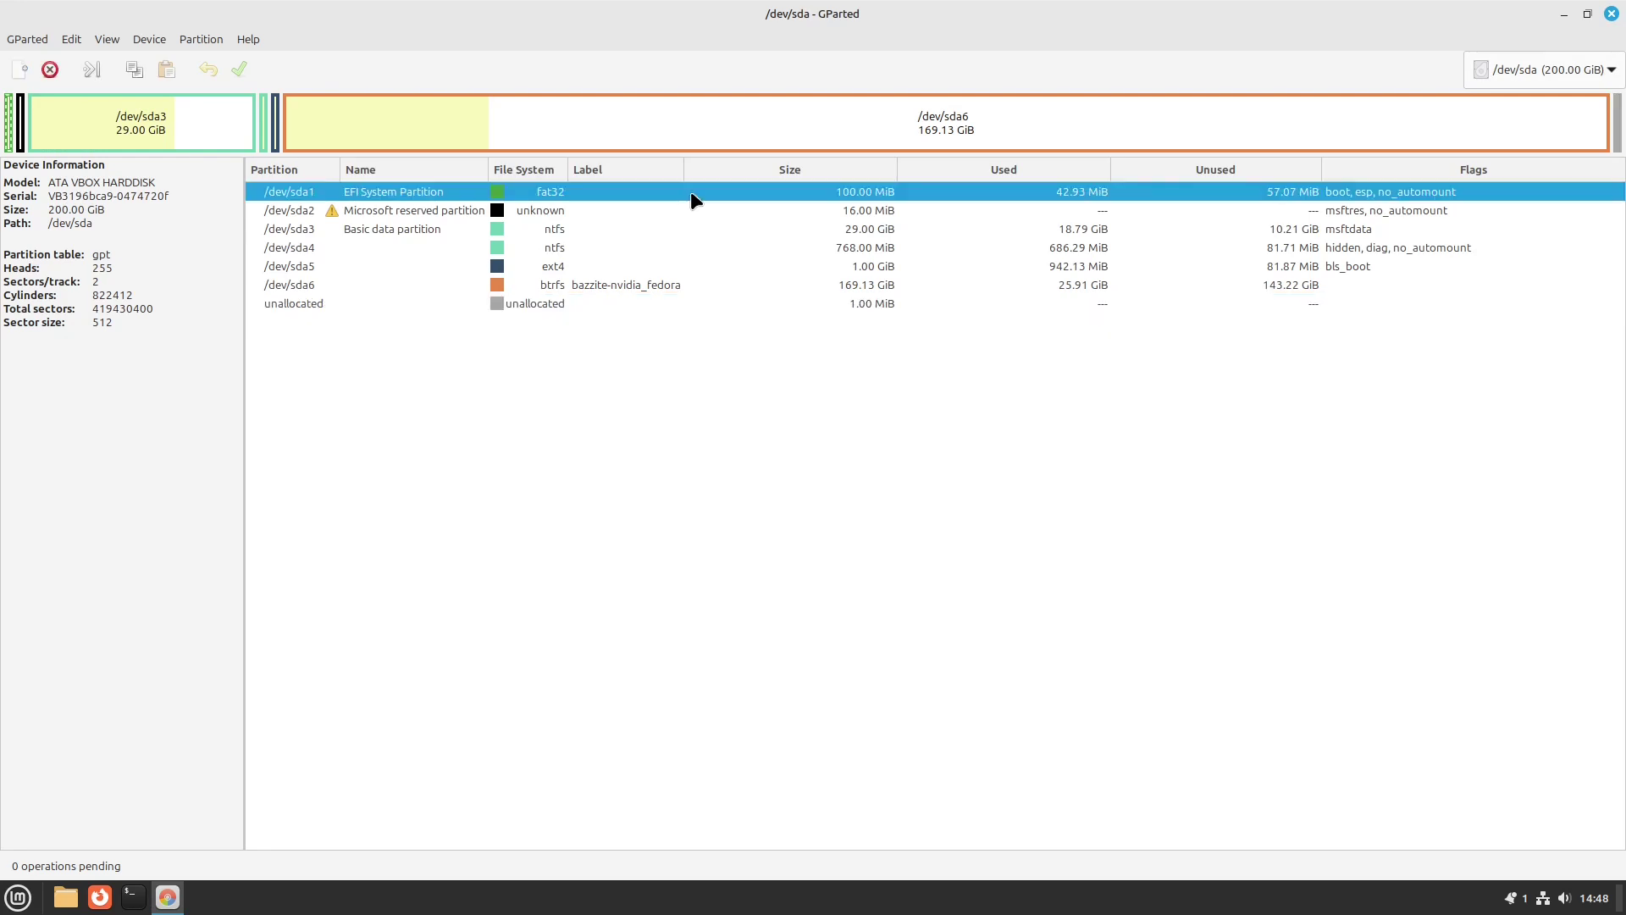
right_click(693, 198)
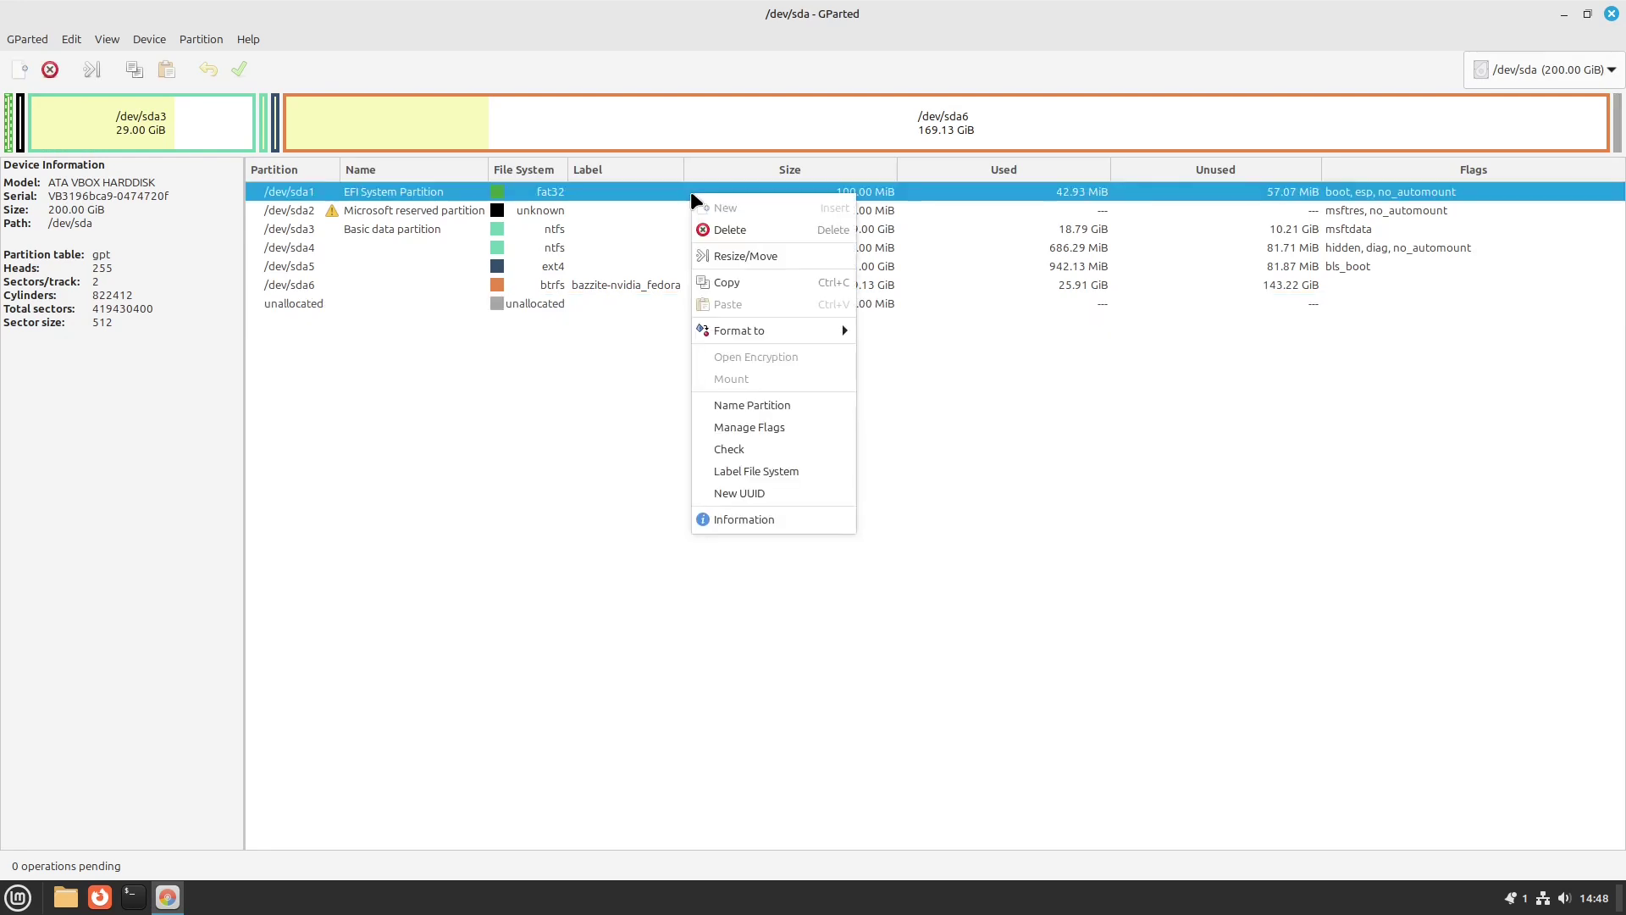
left_click(714, 282)
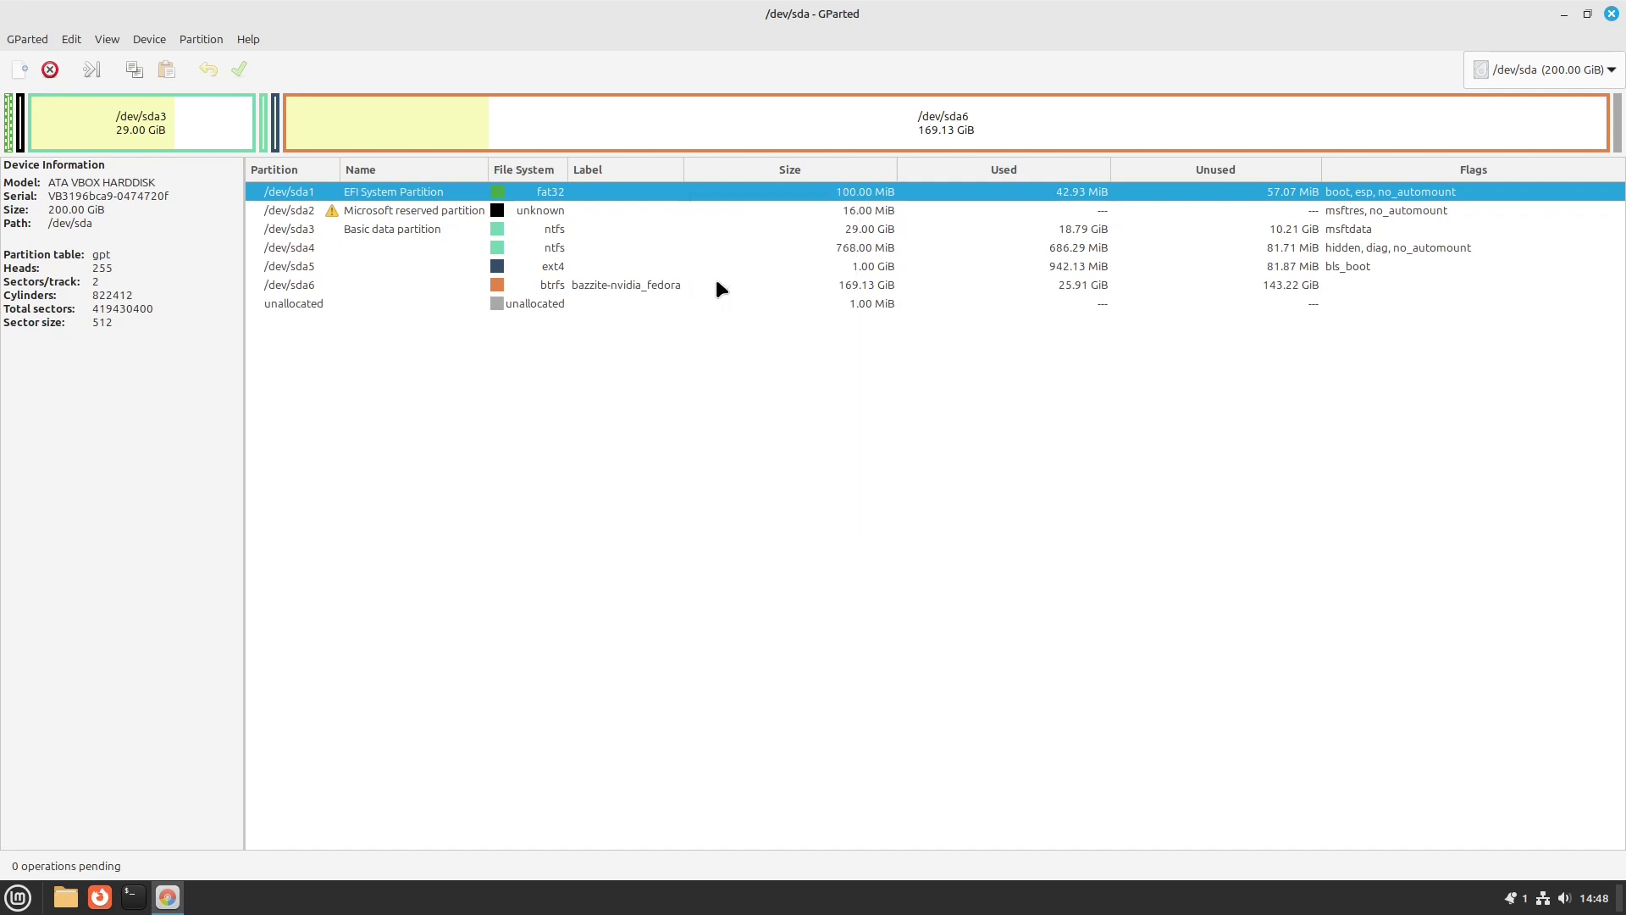
Paste the EFI copy into the unallocated space at the start of /dev/sdb
left_click(1485, 78)
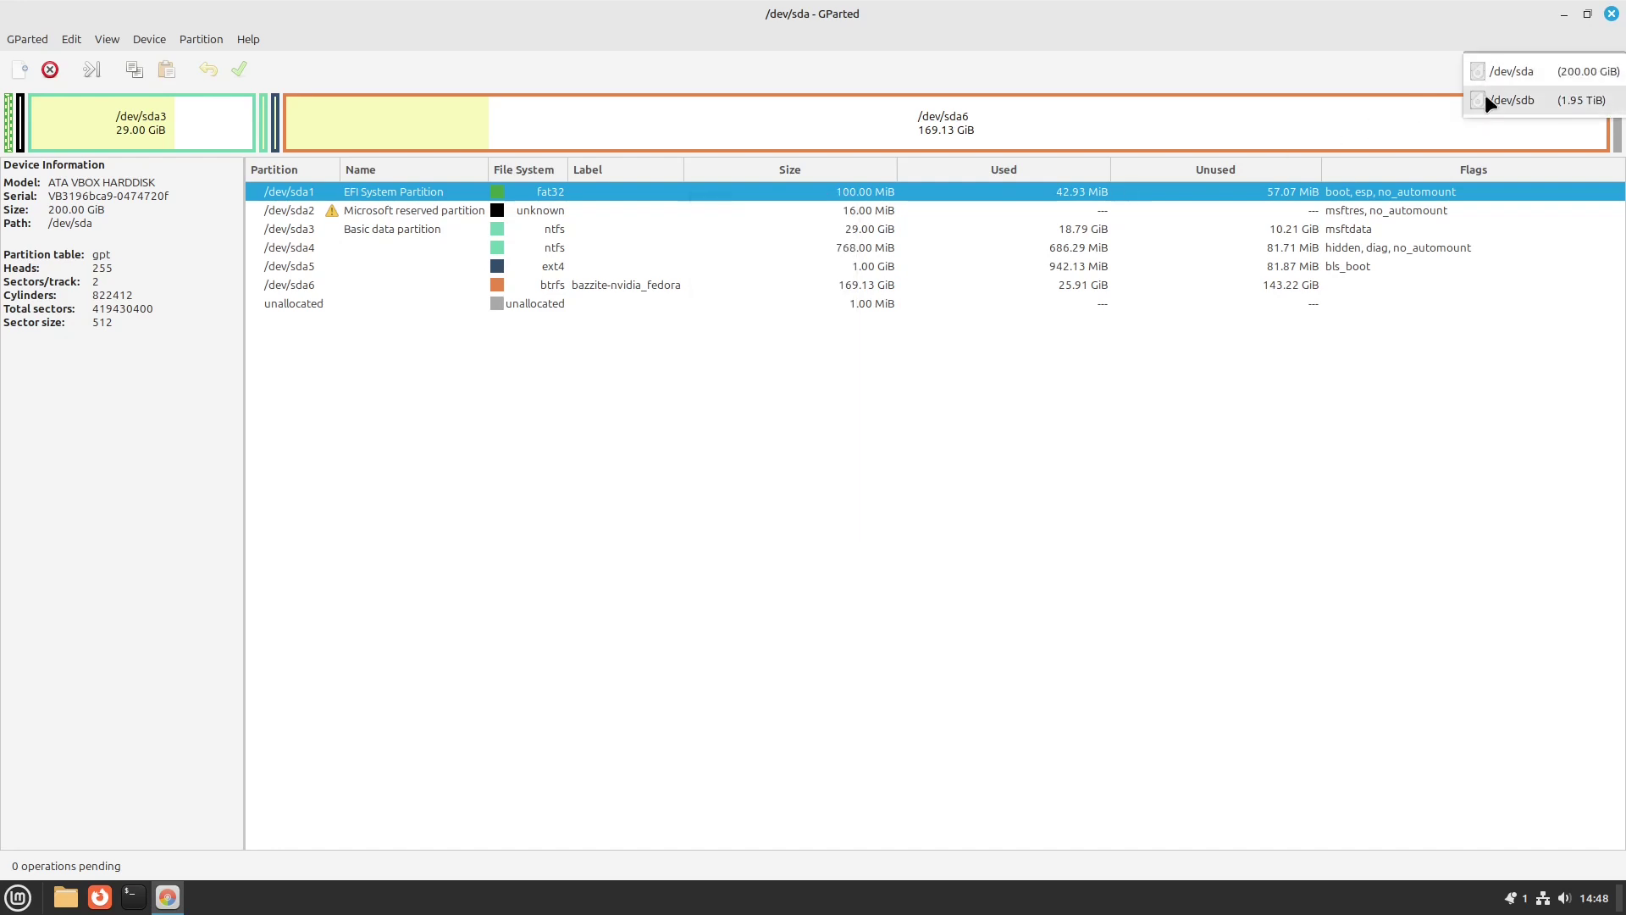
left_click(1487, 98)
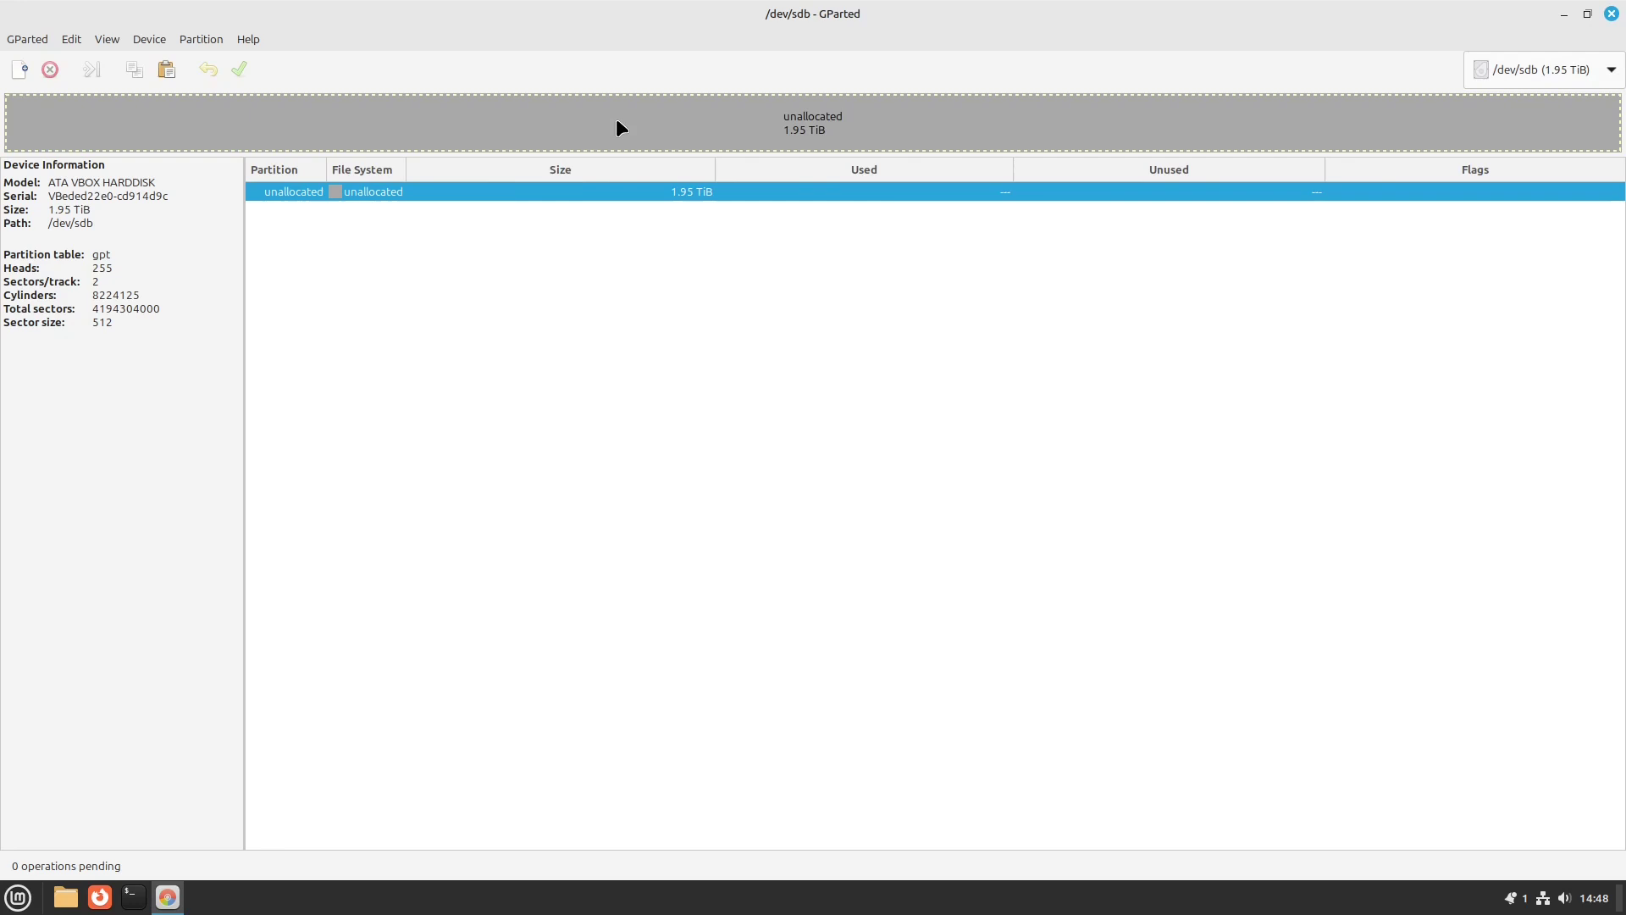
right_click(676, 118)
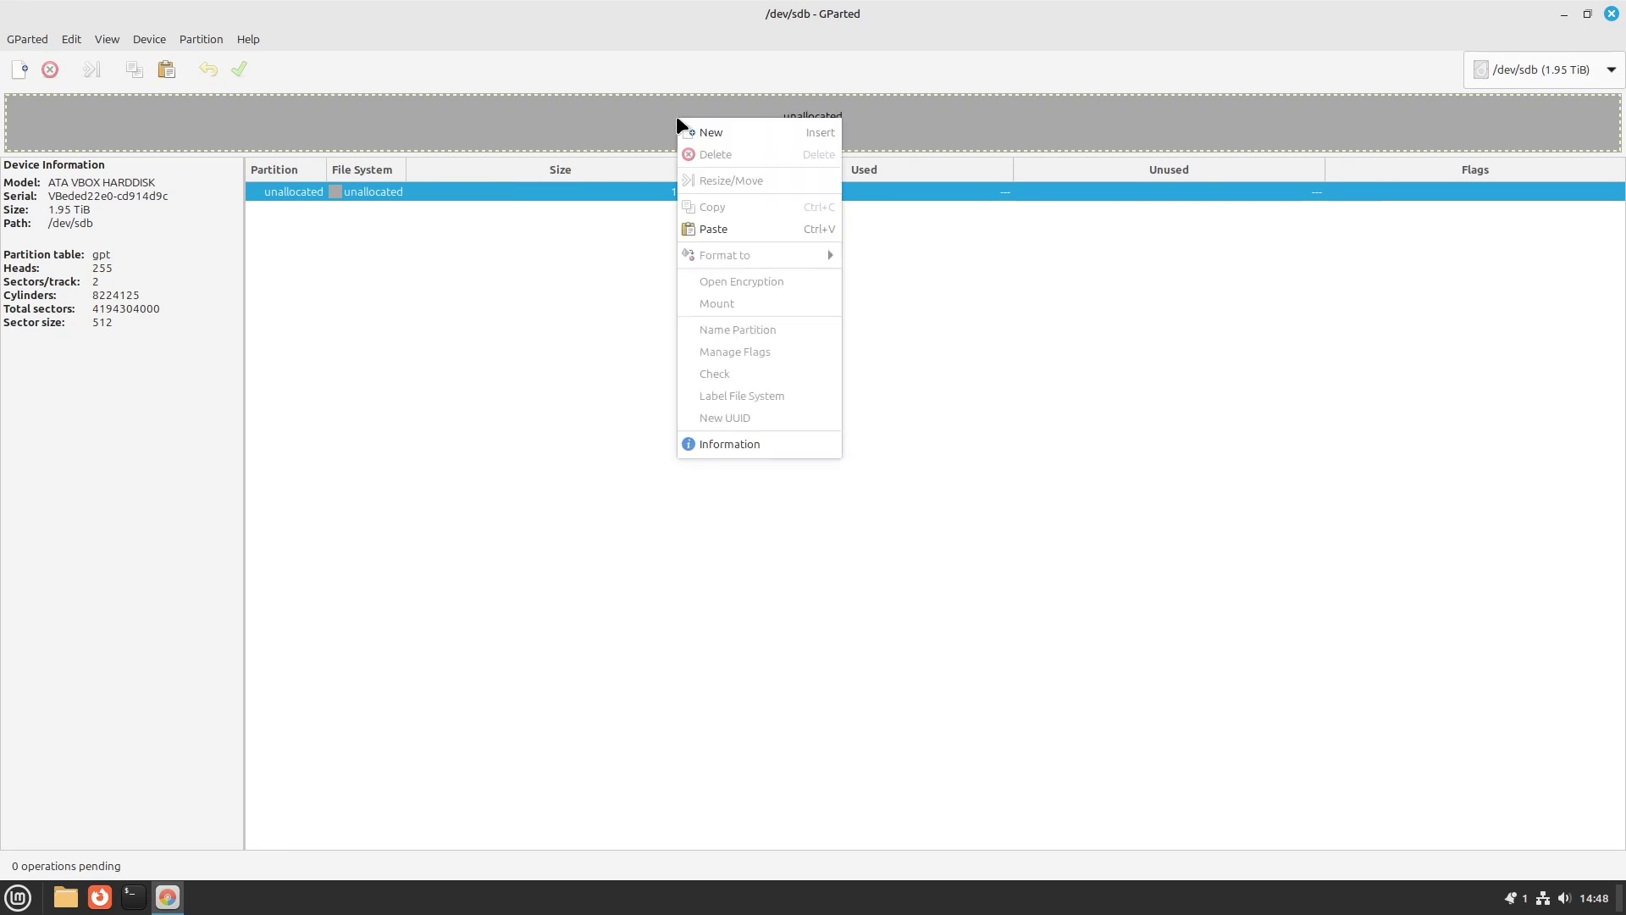
left_click(707, 229)
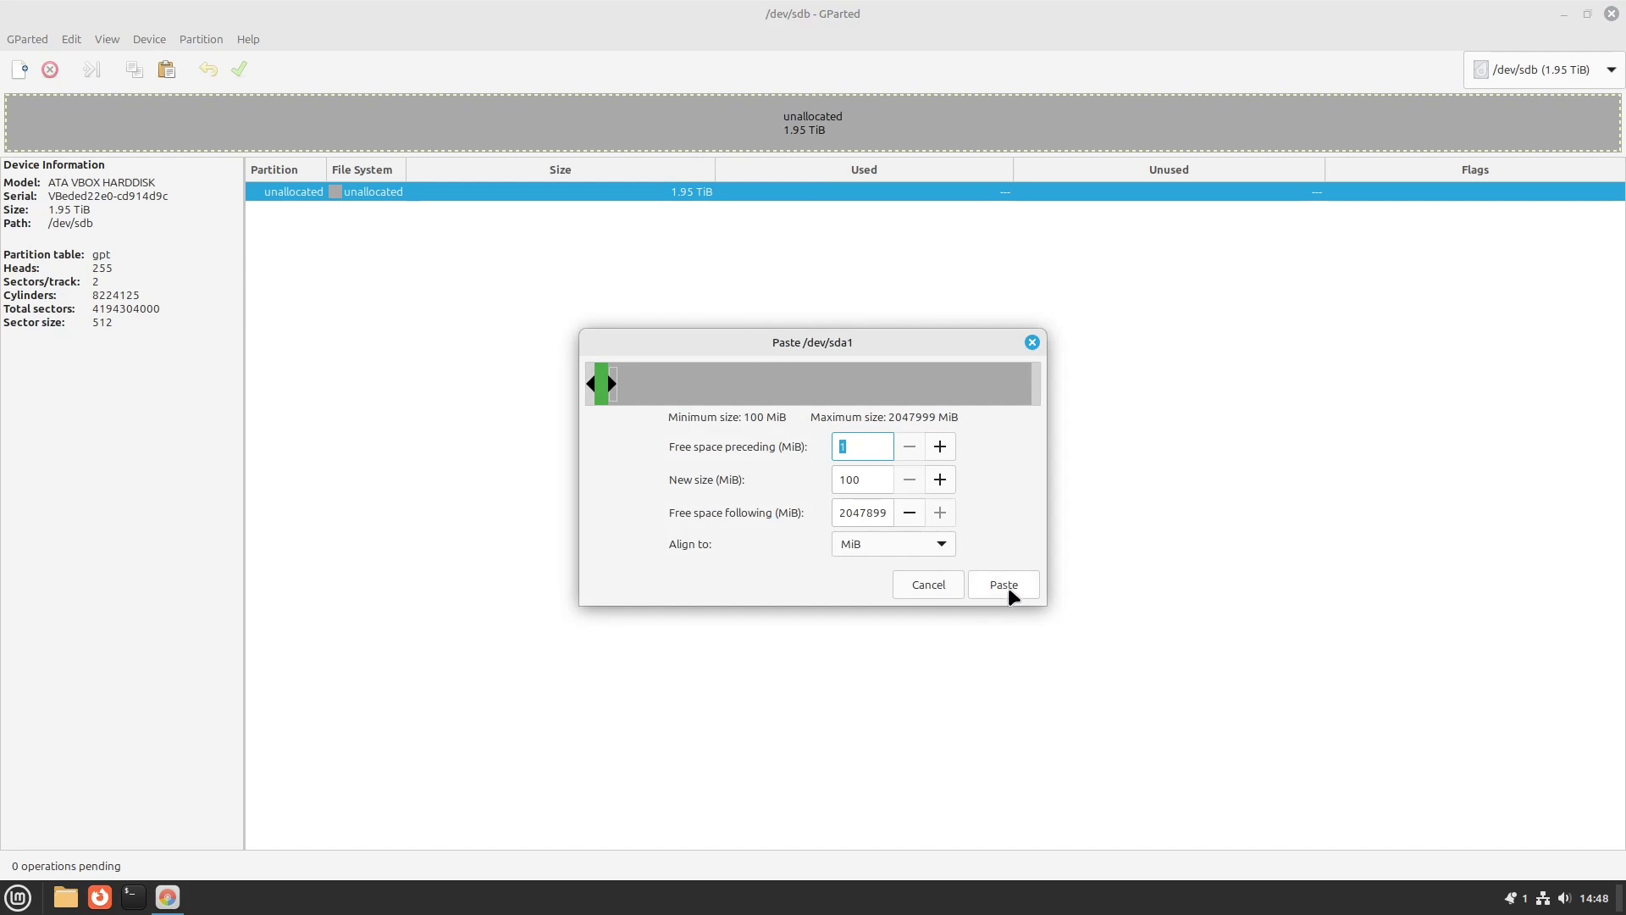
left_click(1007, 586)
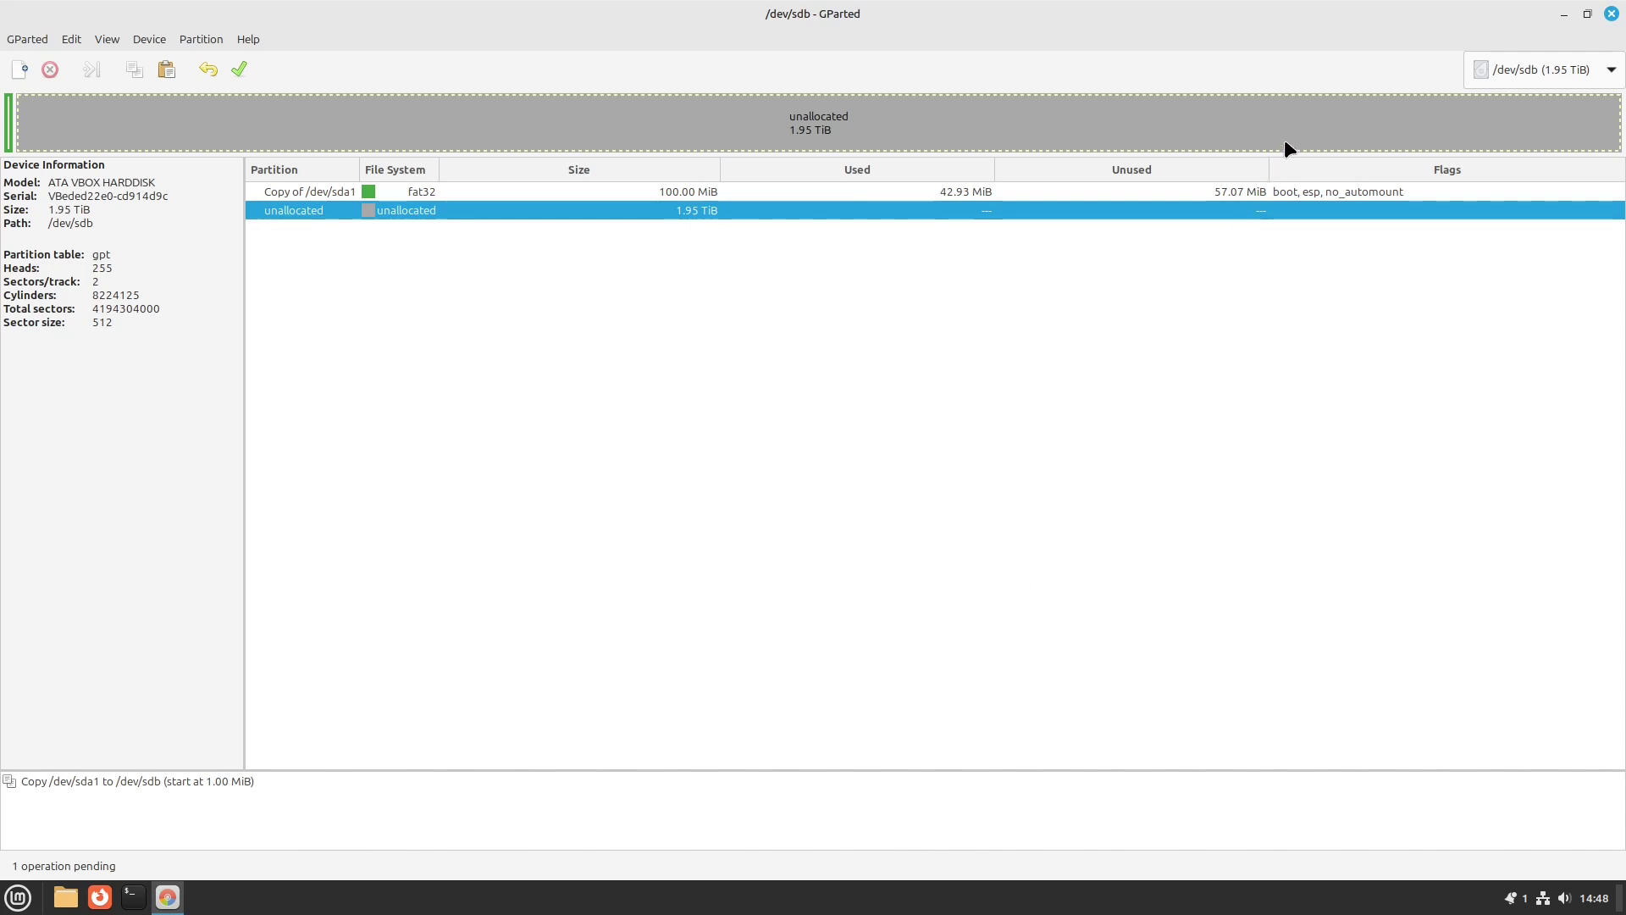
left_click(1493, 64)
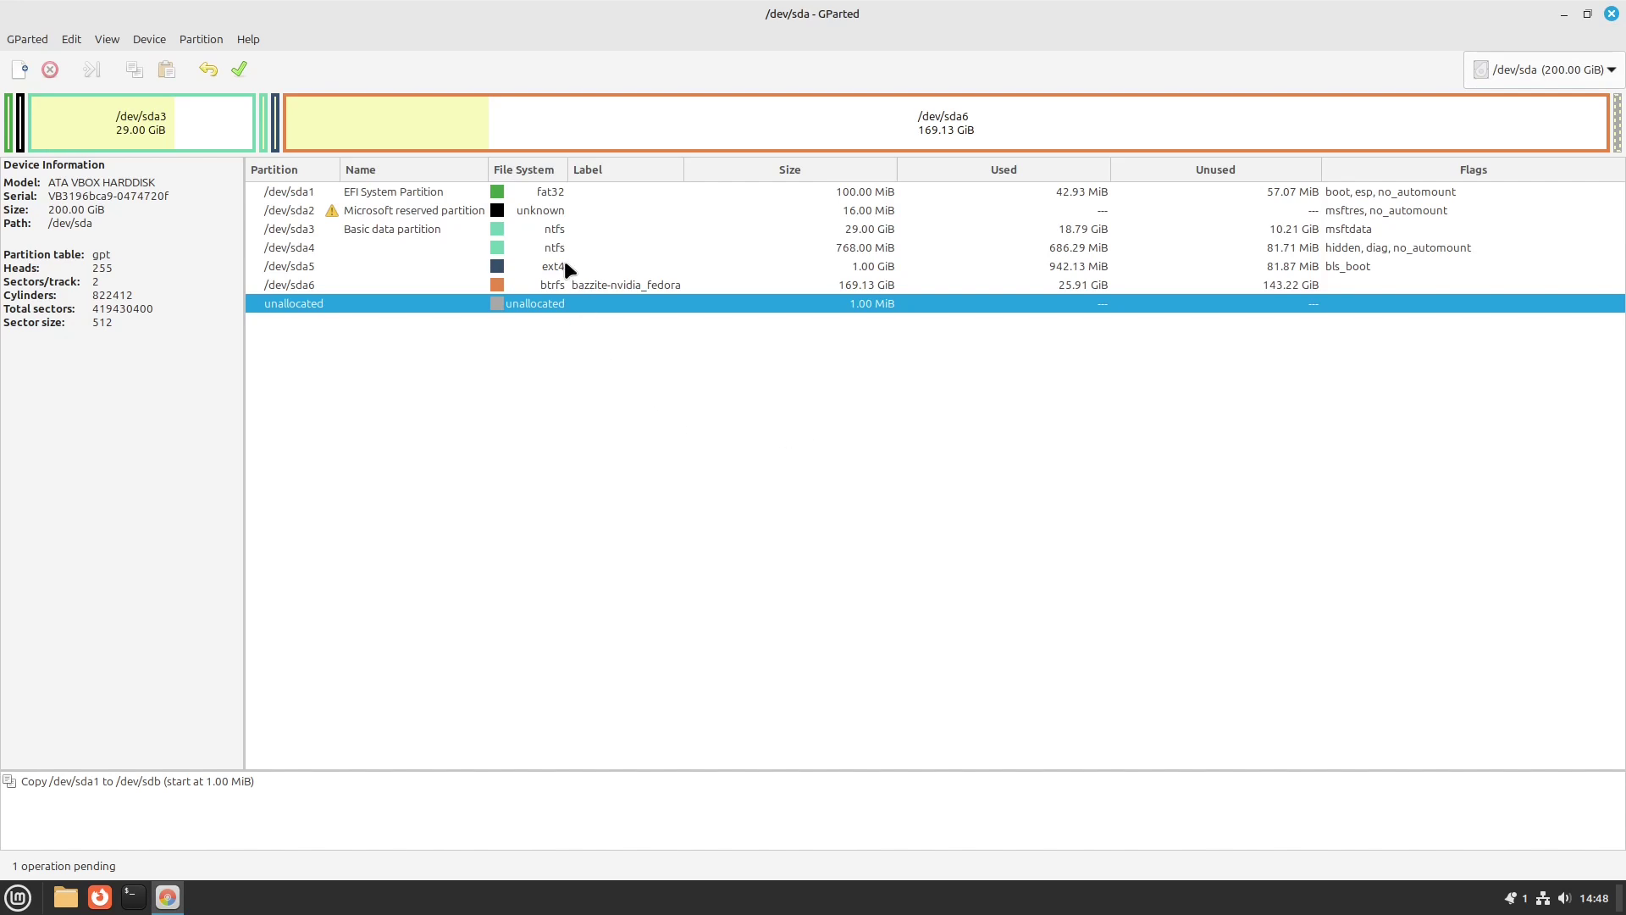
Copy the ext4 partition /dev/sda5 and paste it into /dev/sdb's free space
left_click(564, 261)
right_click(565, 261)
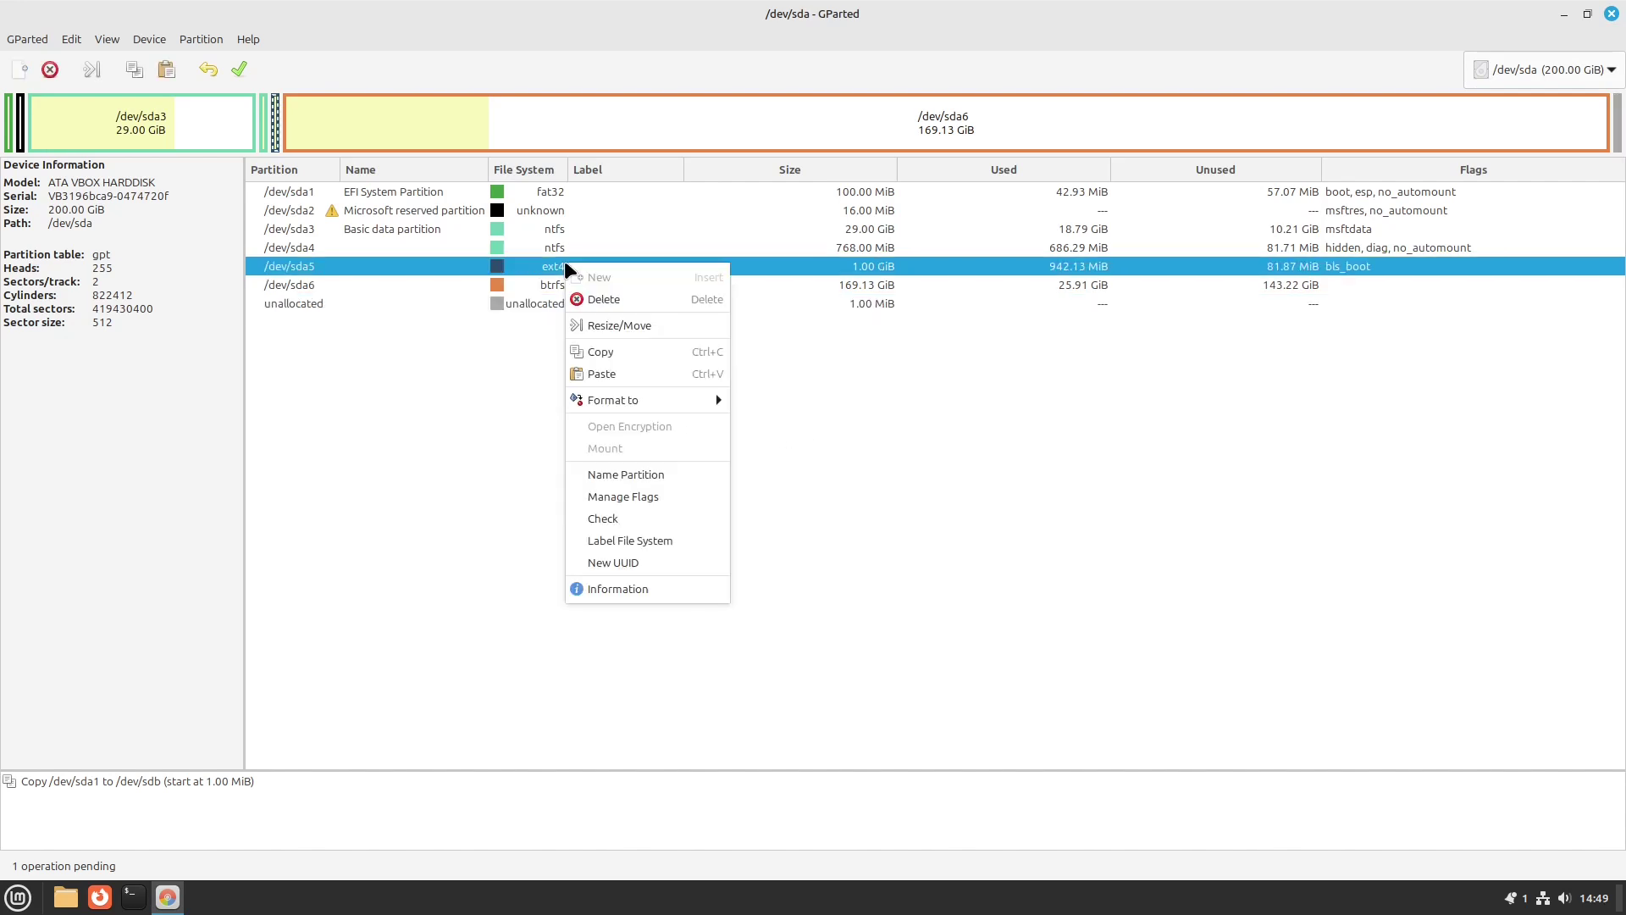
left_click(602, 350)
left_click(1490, 72)
left_click(1491, 94)
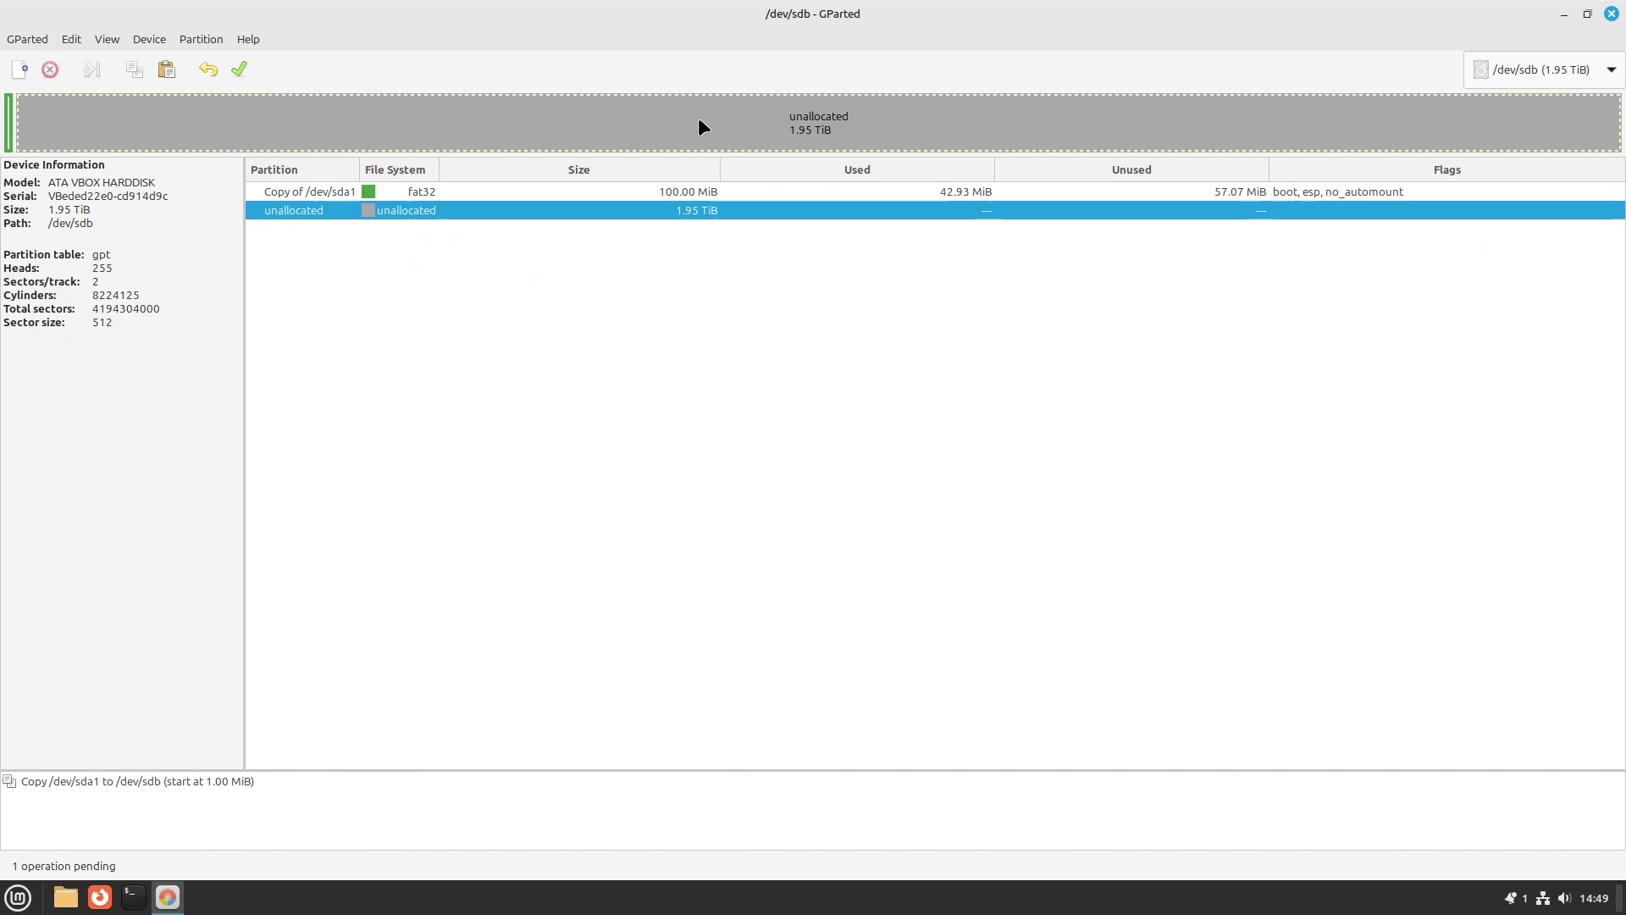
right_click(698, 120)
left_click(733, 224)
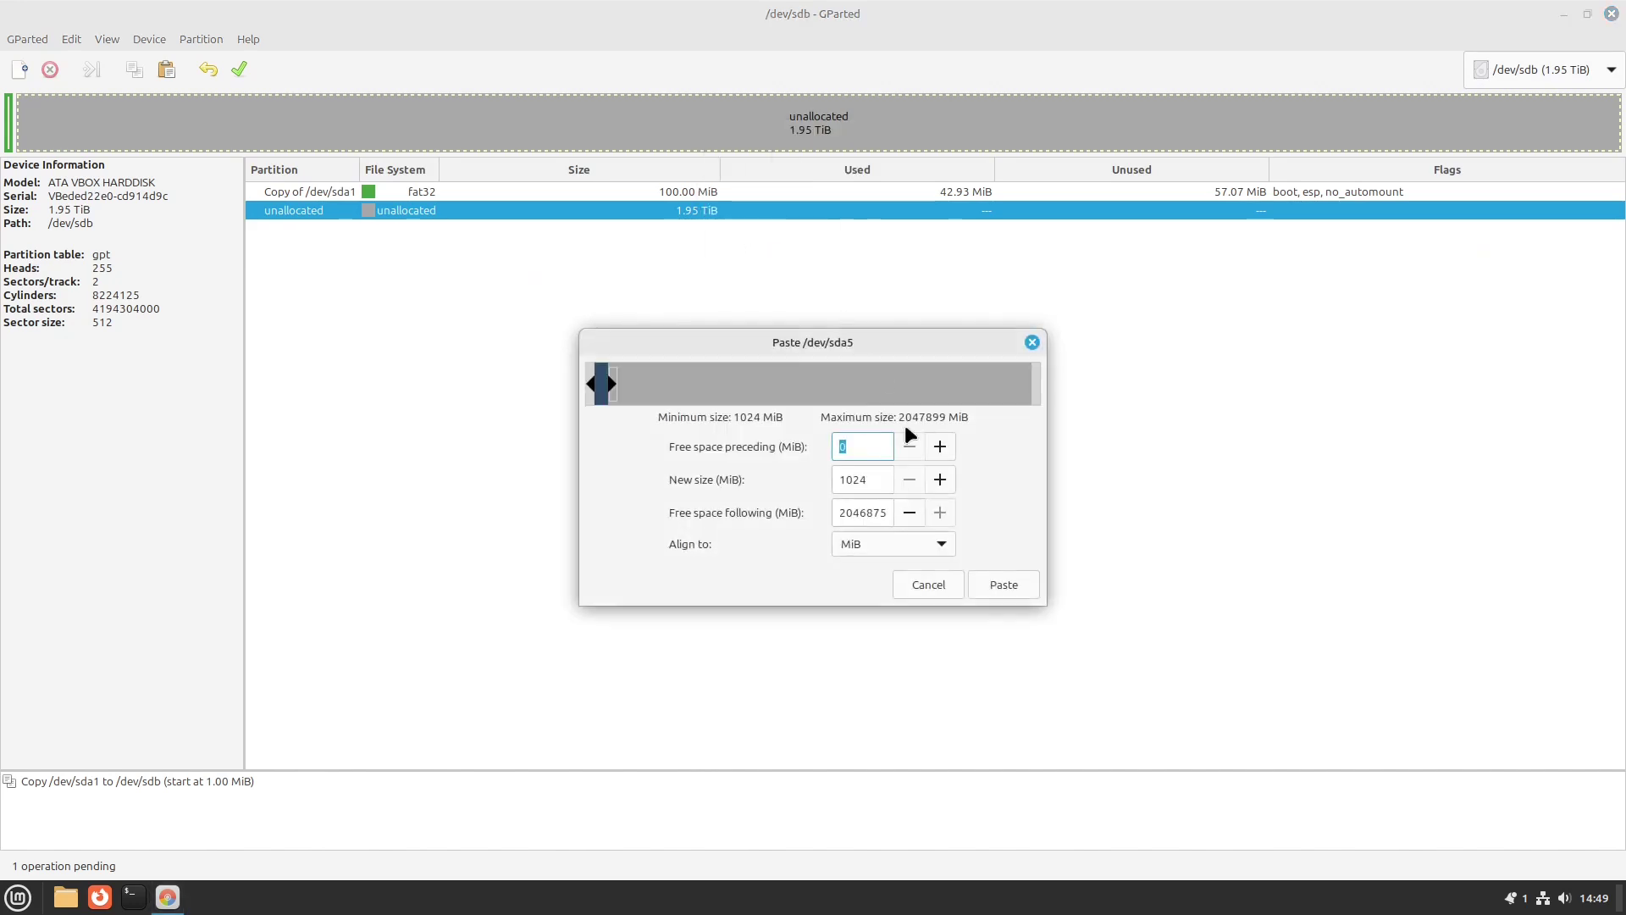
left_click(998, 585)
Copy btrfs /dev/sda6 onto /dev/sdb, expanded to fill all remaining space
left_click(1487, 73)
left_click(1497, 45)
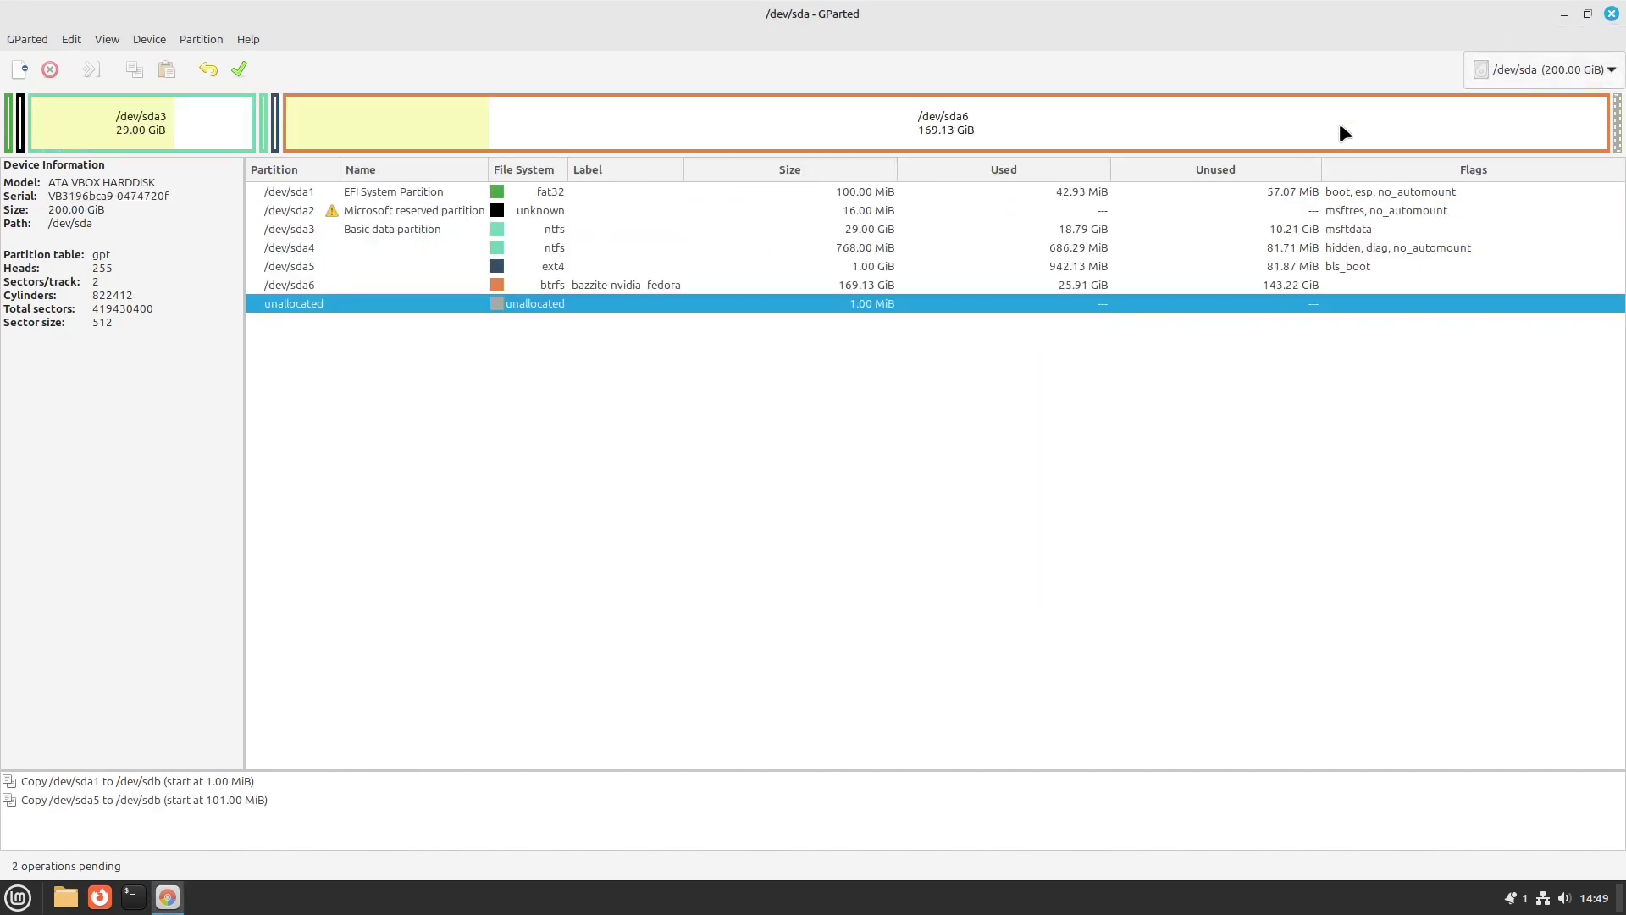
left_click(556, 286)
right_click(556, 285)
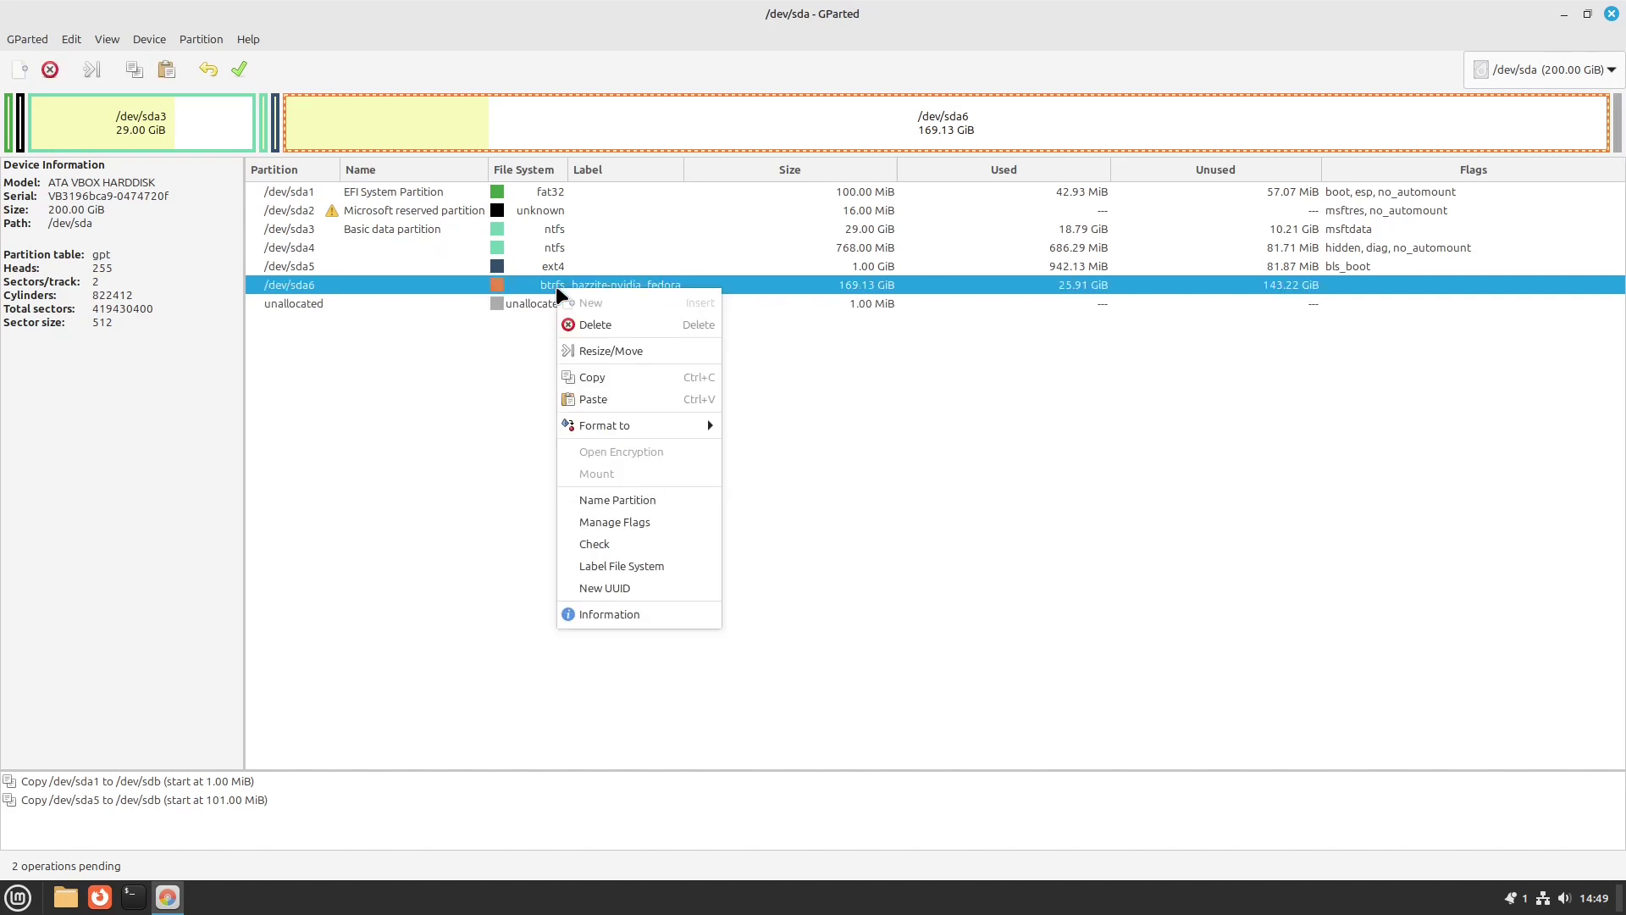
left_click(590, 377)
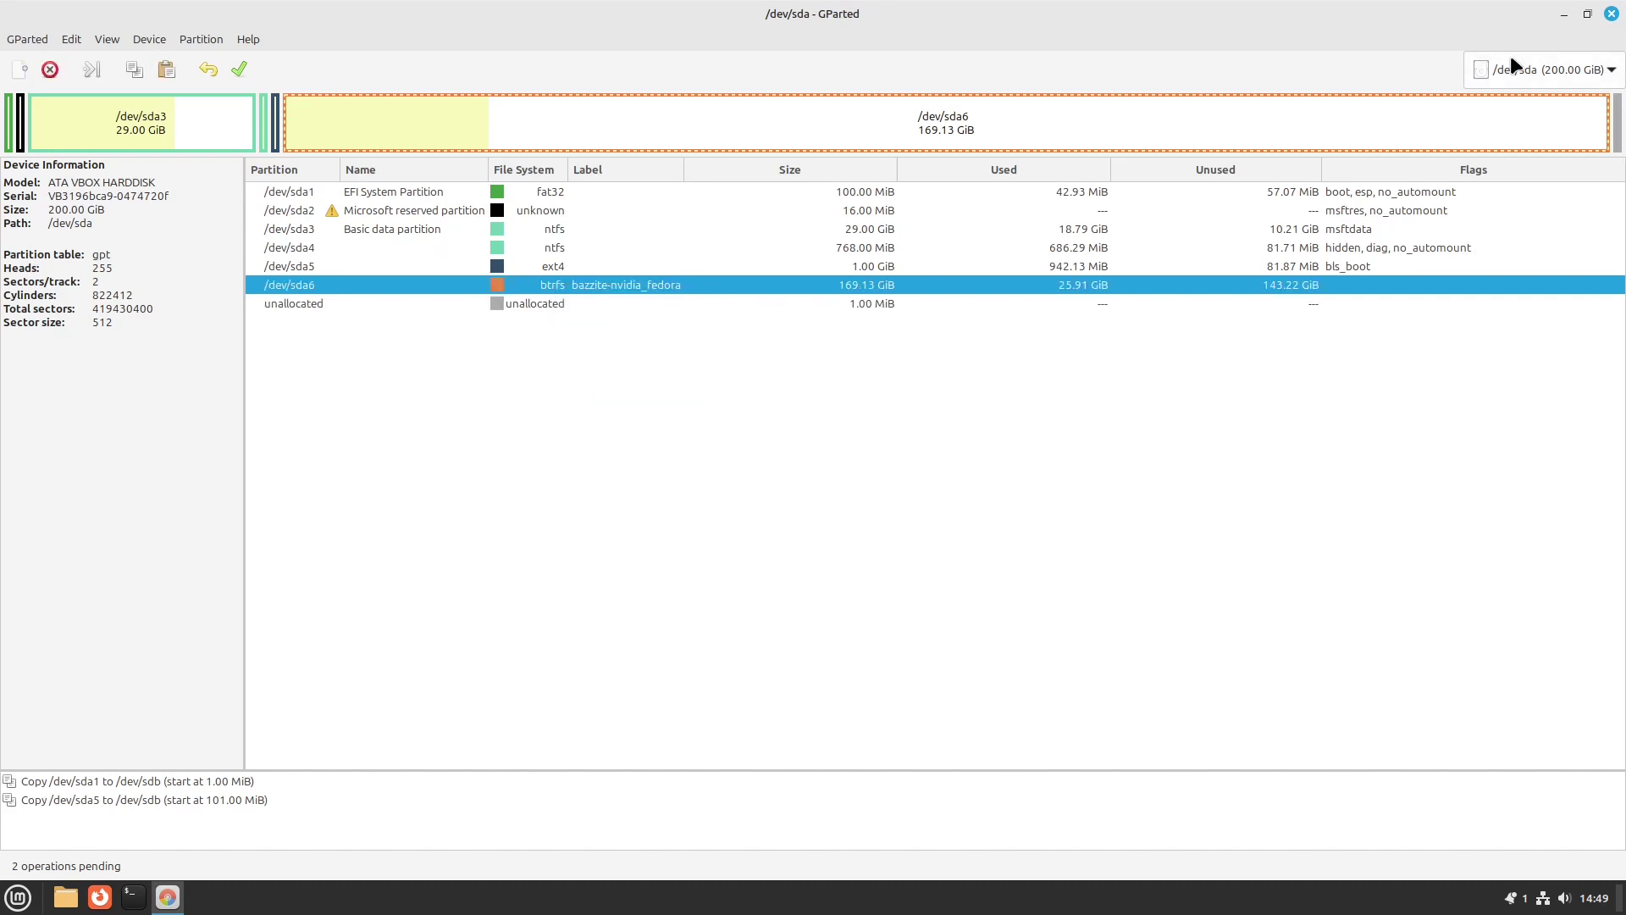
left_click(1511, 58)
left_click(1508, 108)
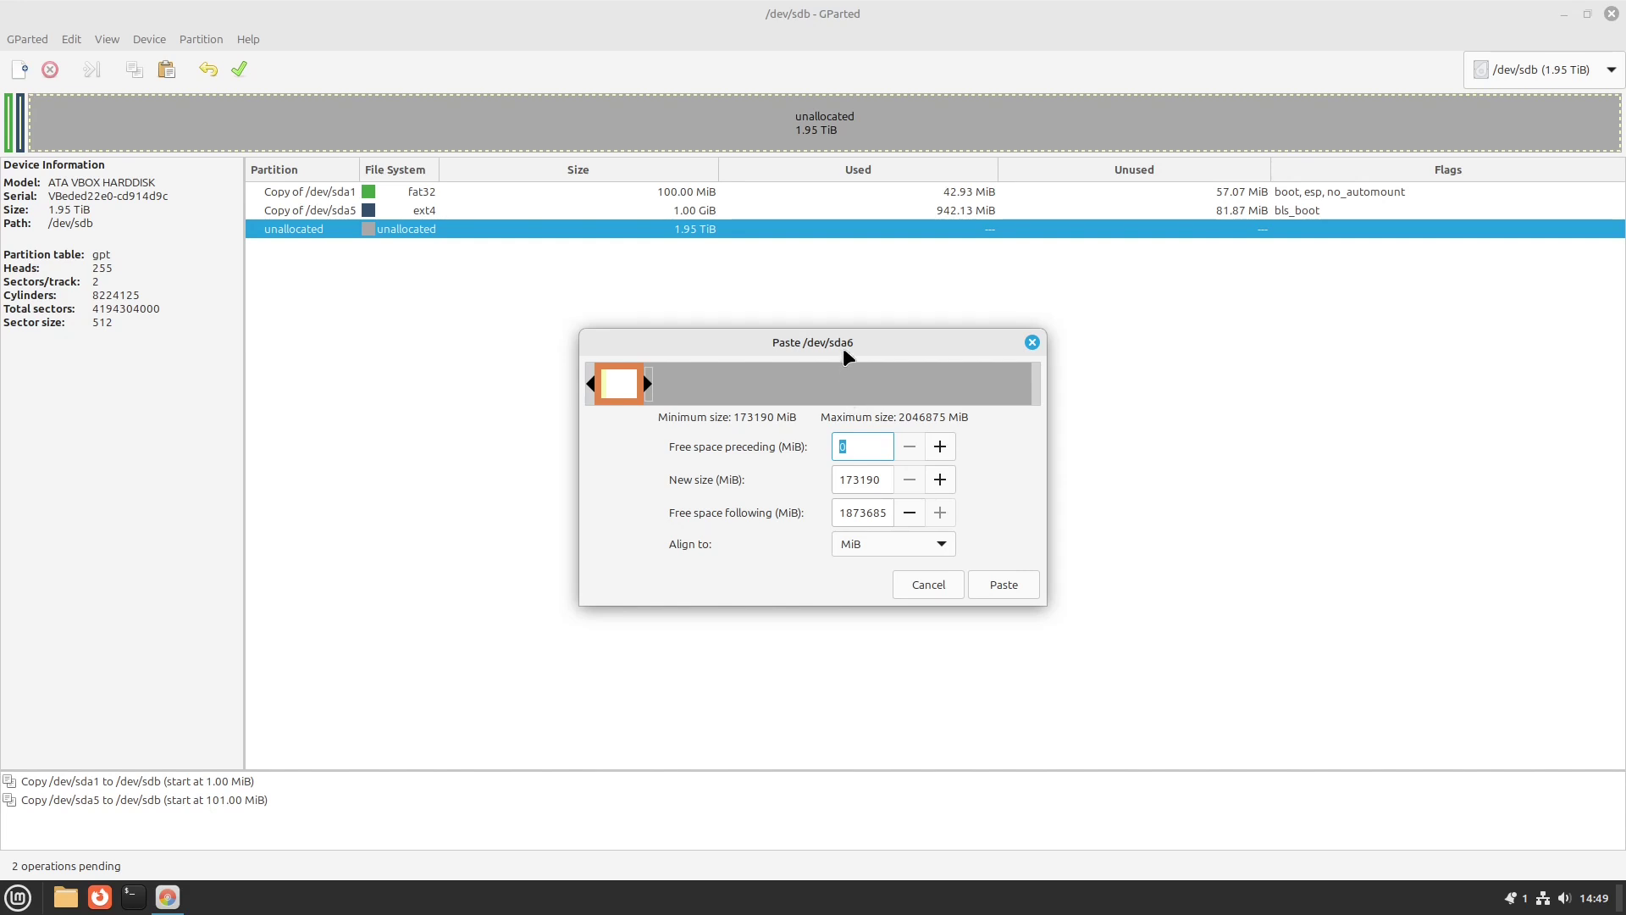
left_click_drag(649, 383, 1050, 386)
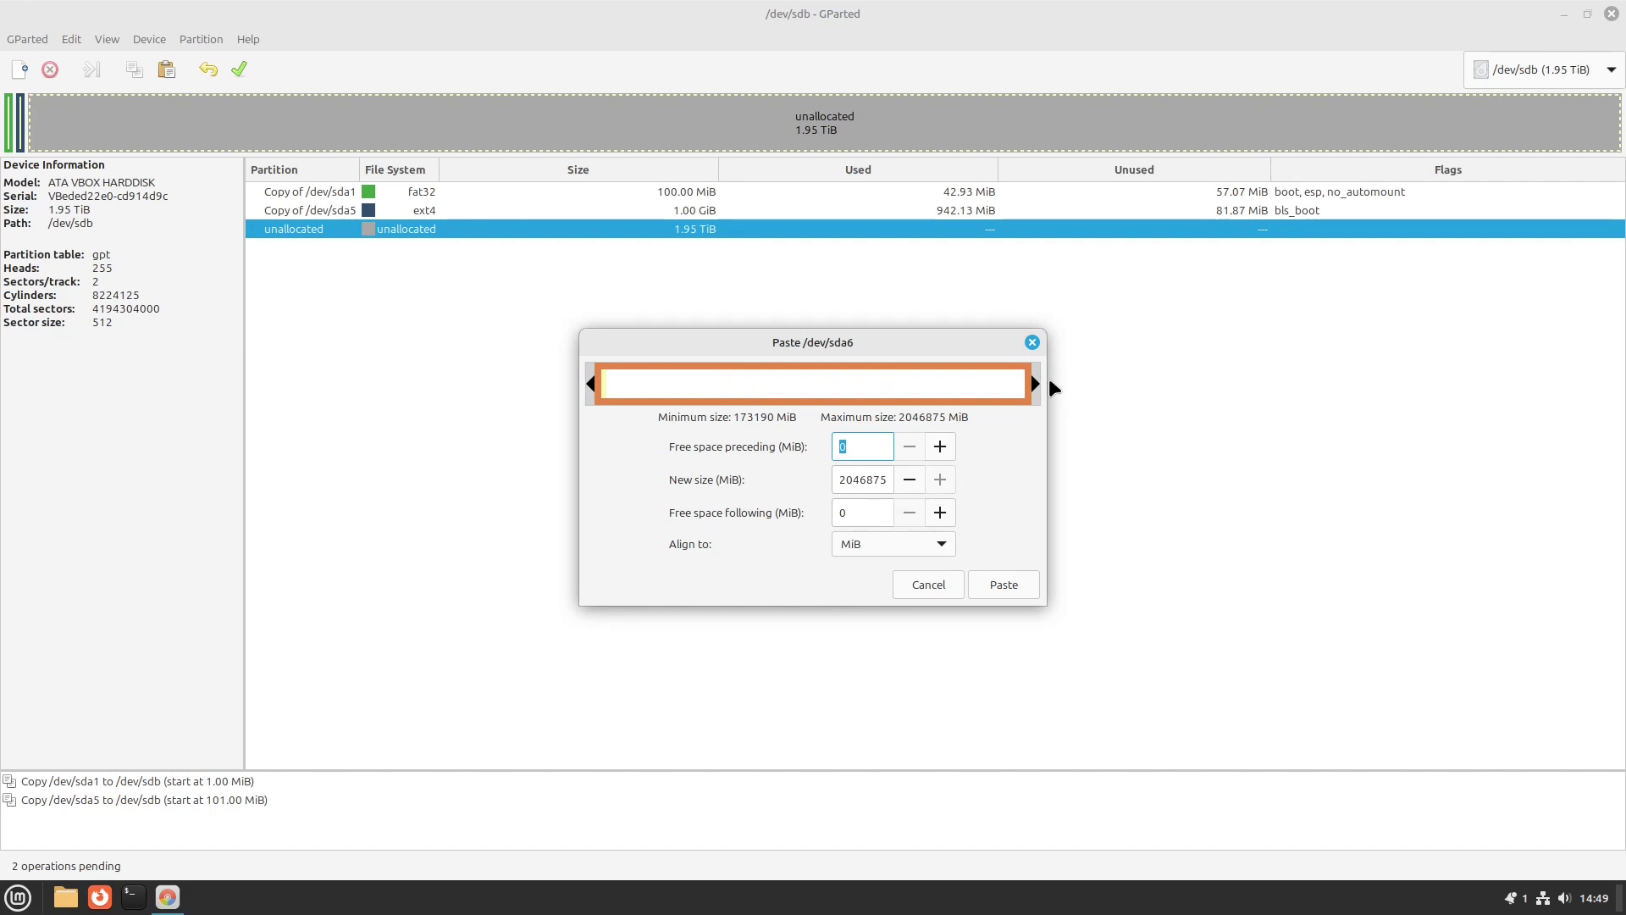
left_click(992, 583)
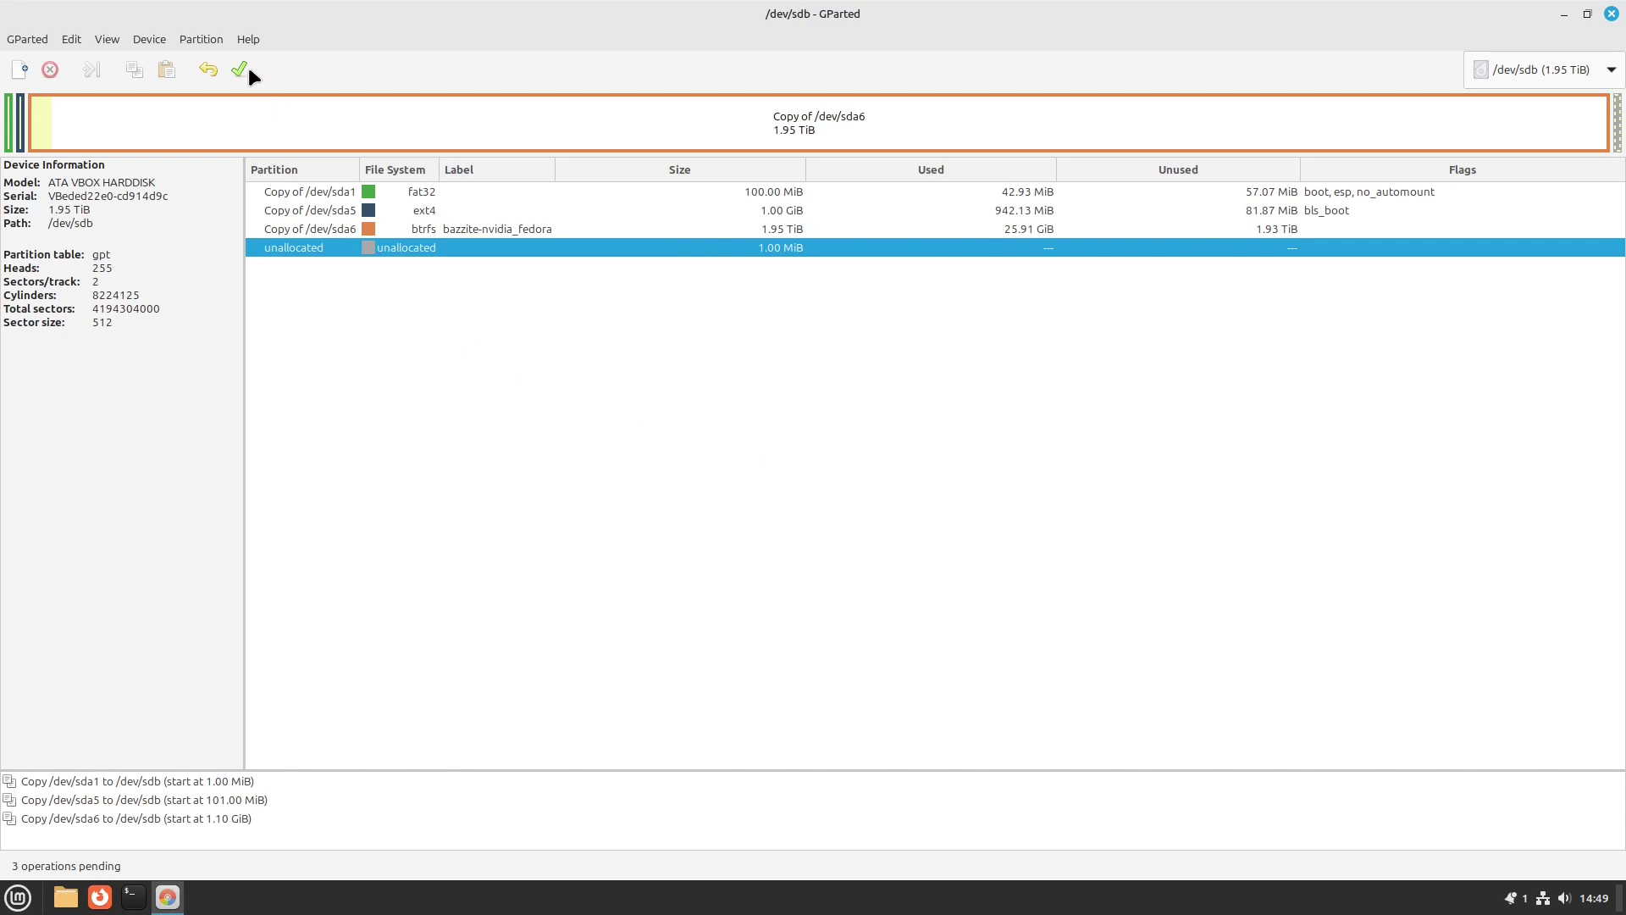
Apply the three queued copy operations despite the data warning, then dismiss the completion report
left_click(242, 70)
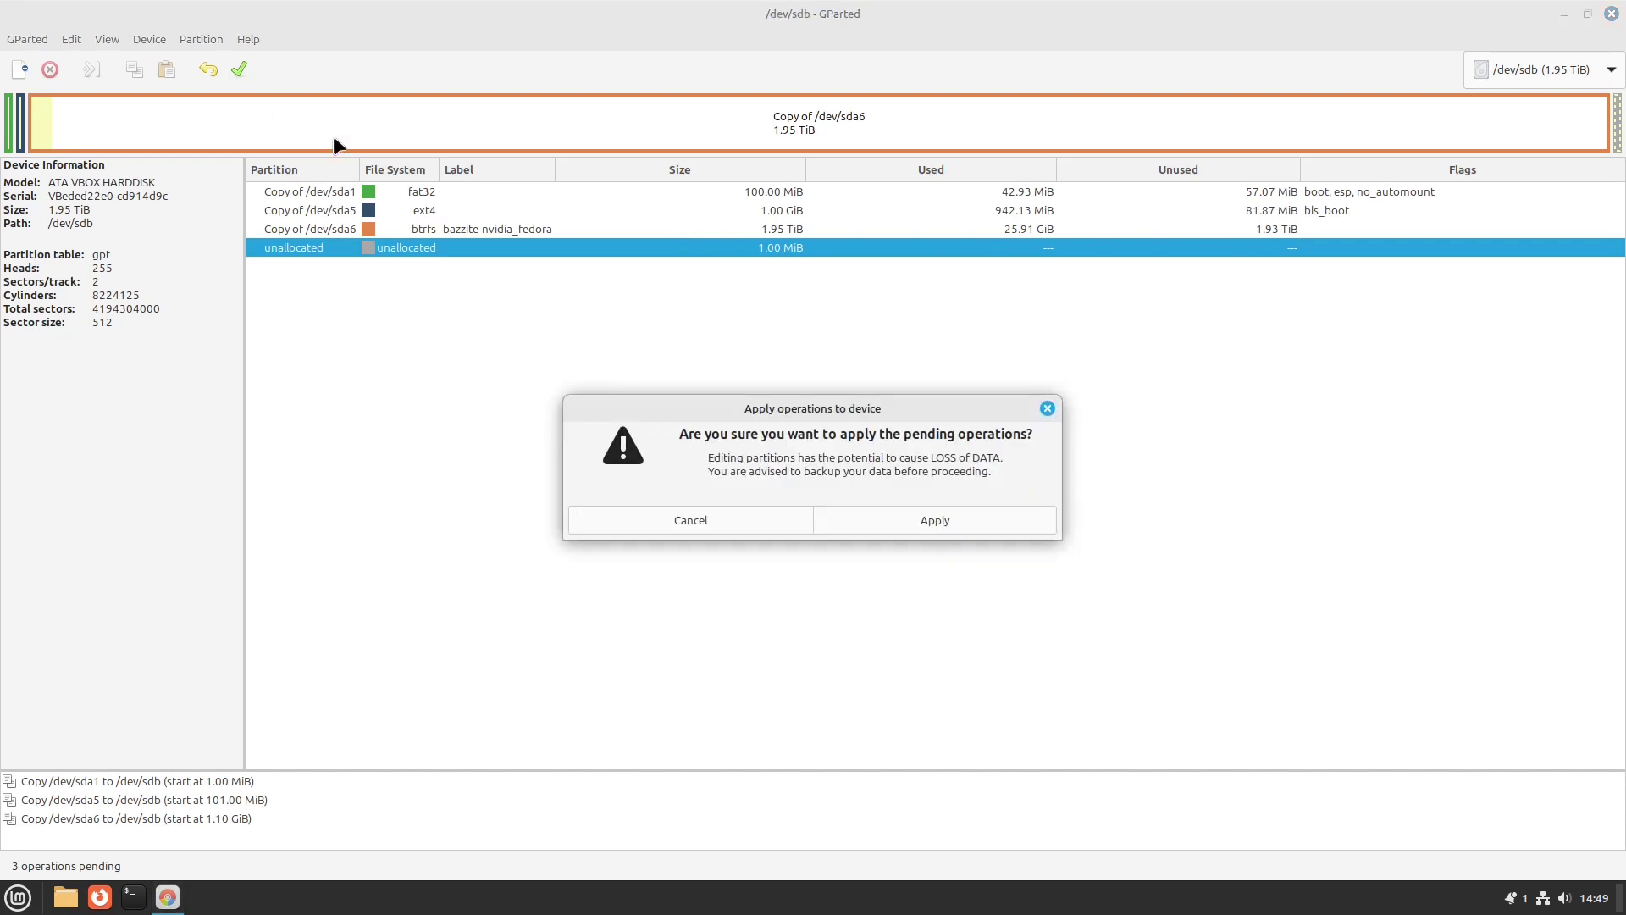
left_click(962, 520)
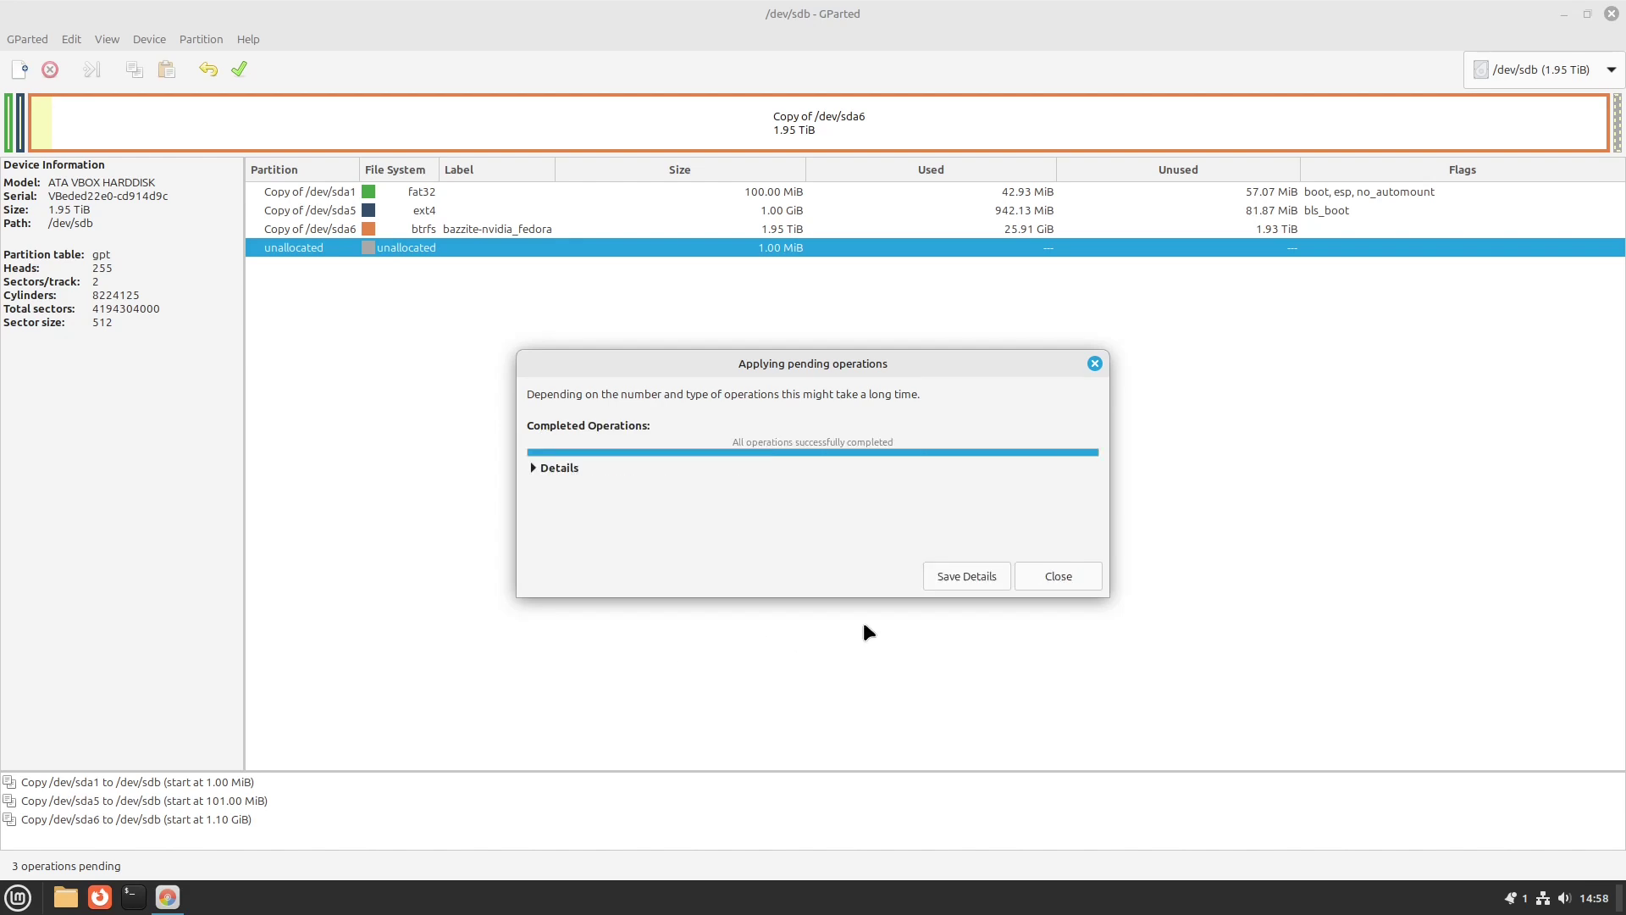
left_click(1033, 577)
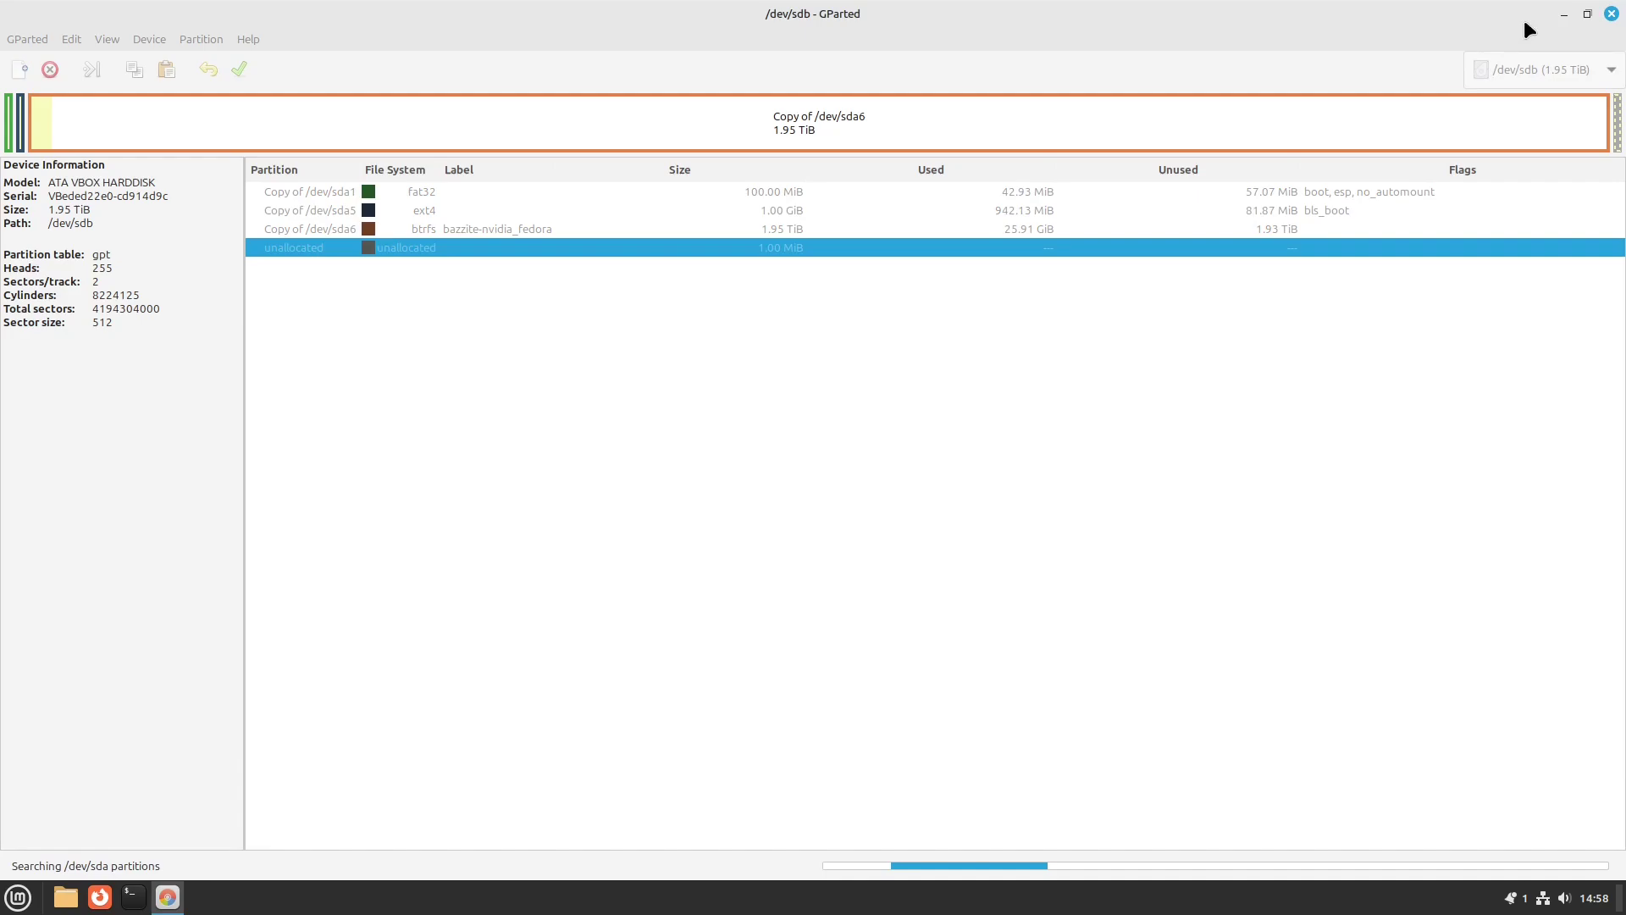
Close the GParted window
left_click(1614, 12)
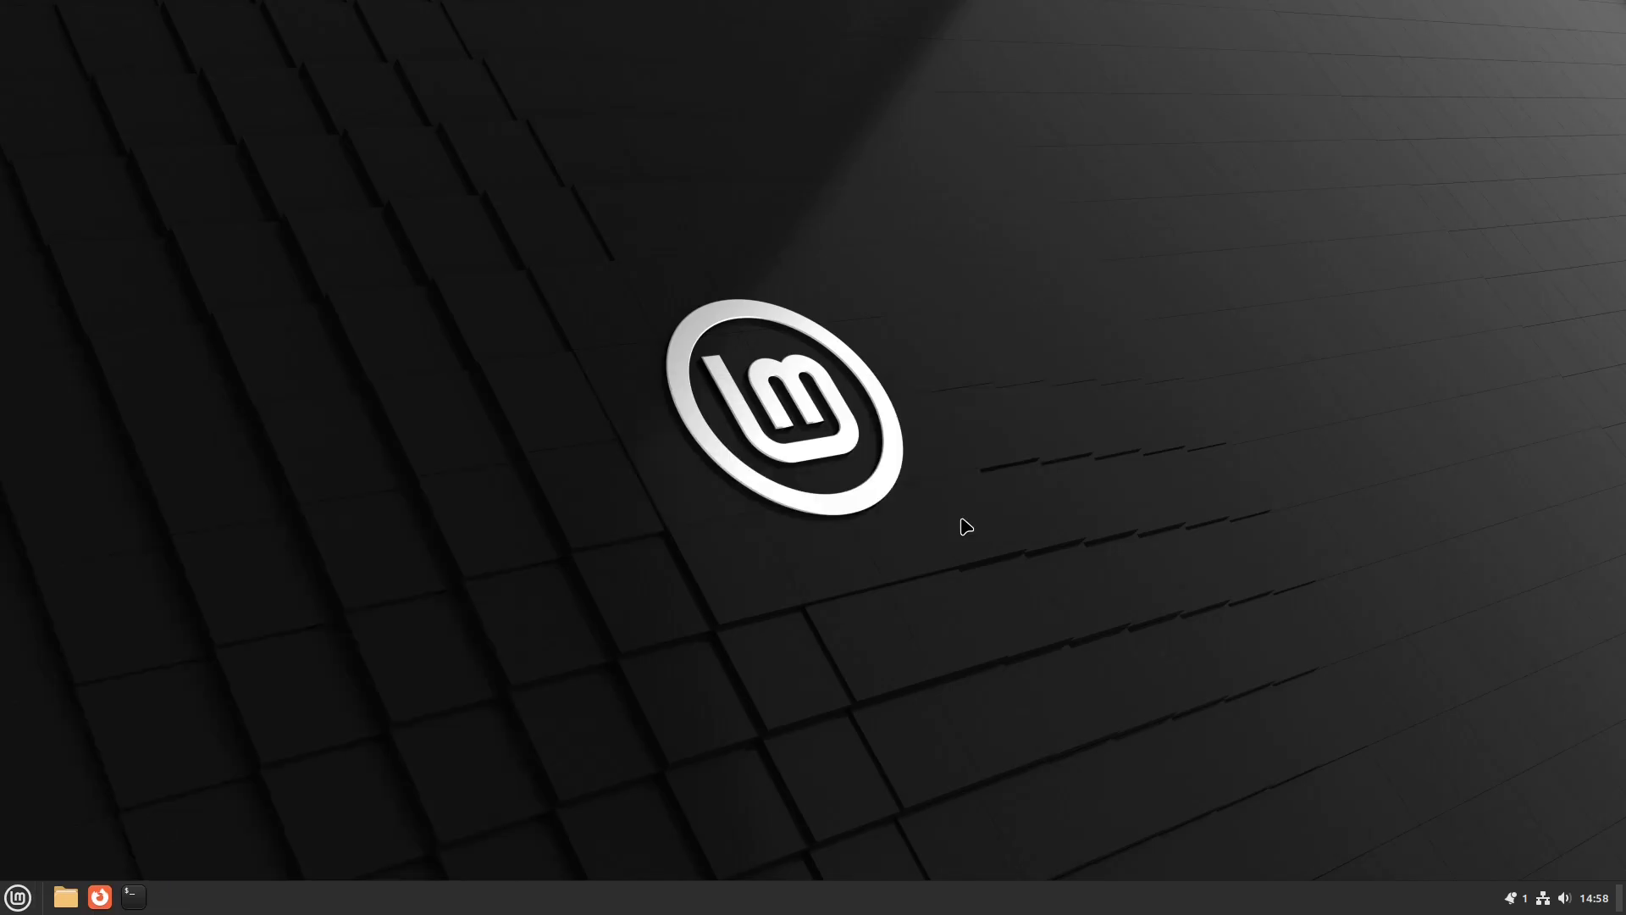